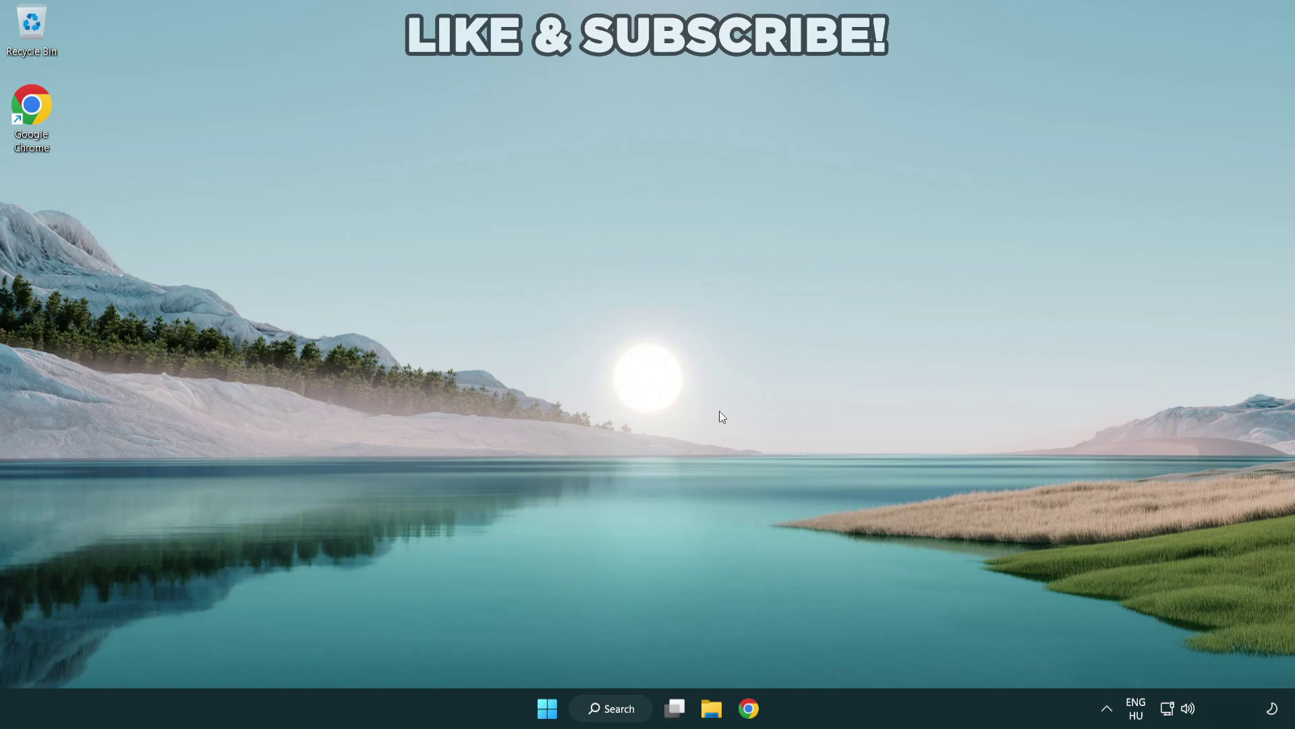
- Switch audio output to Speakers (High Definition Audio Device) from the Quick Settings device list, then dismiss it
left_click(1188, 712)
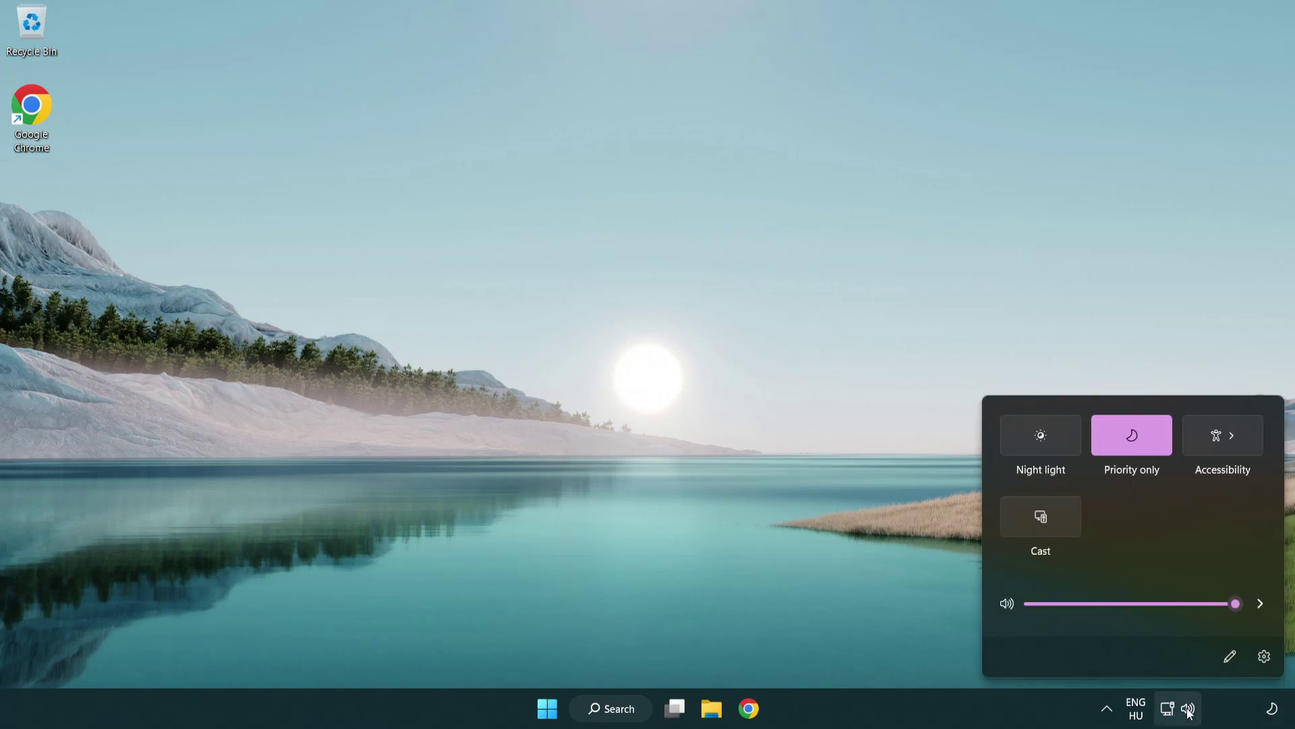
left_click(1261, 604)
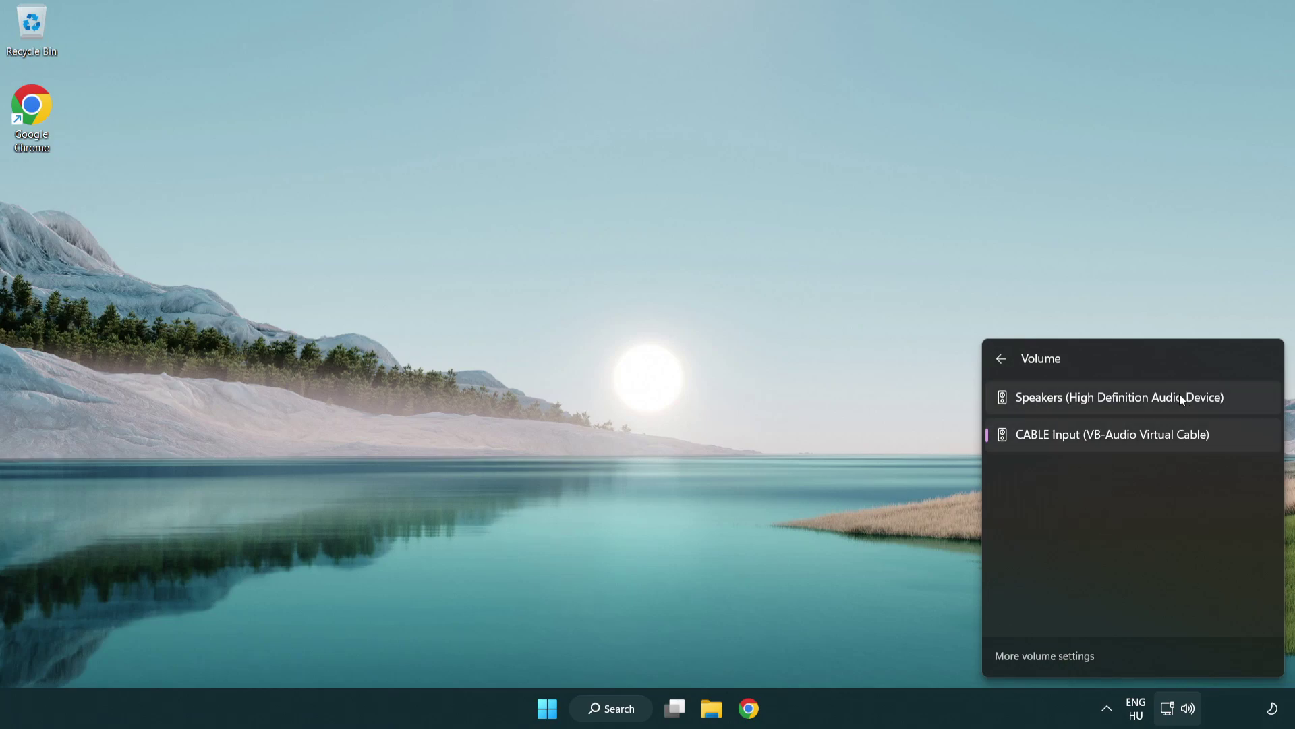
left_click(1241, 400)
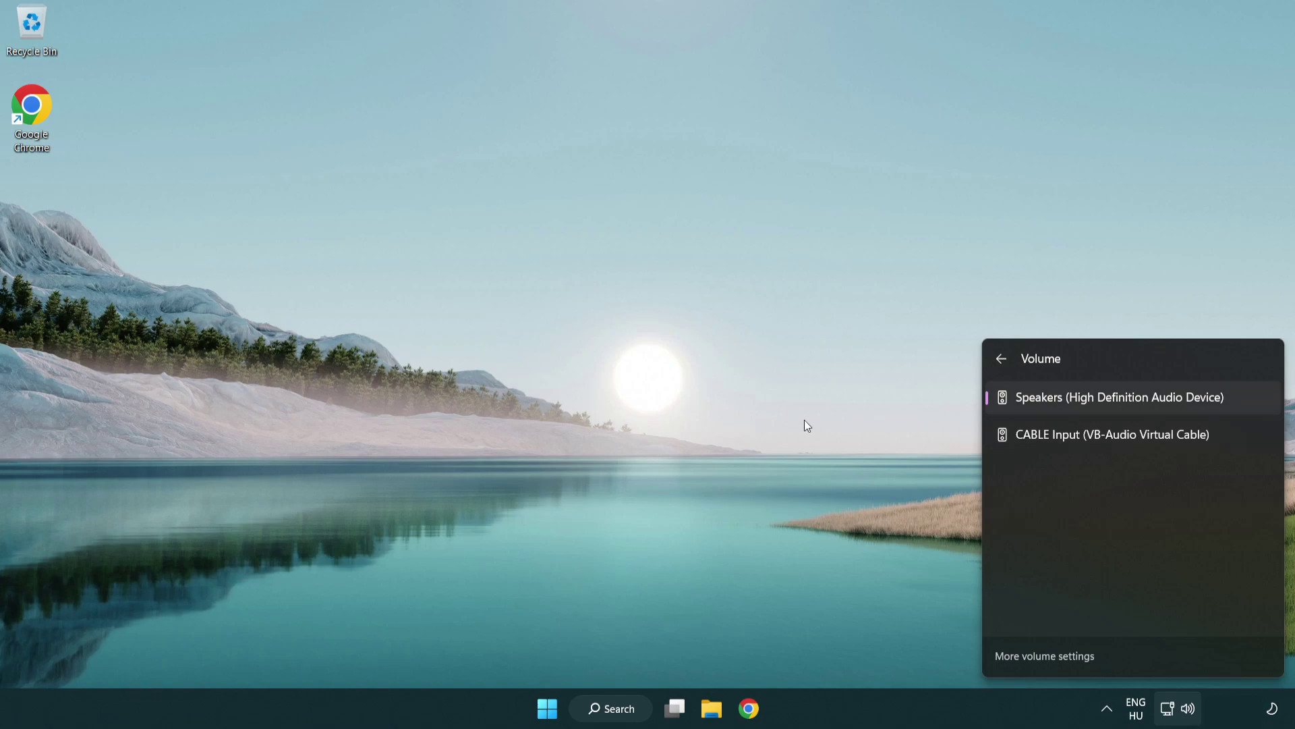
left_click(679, 388)
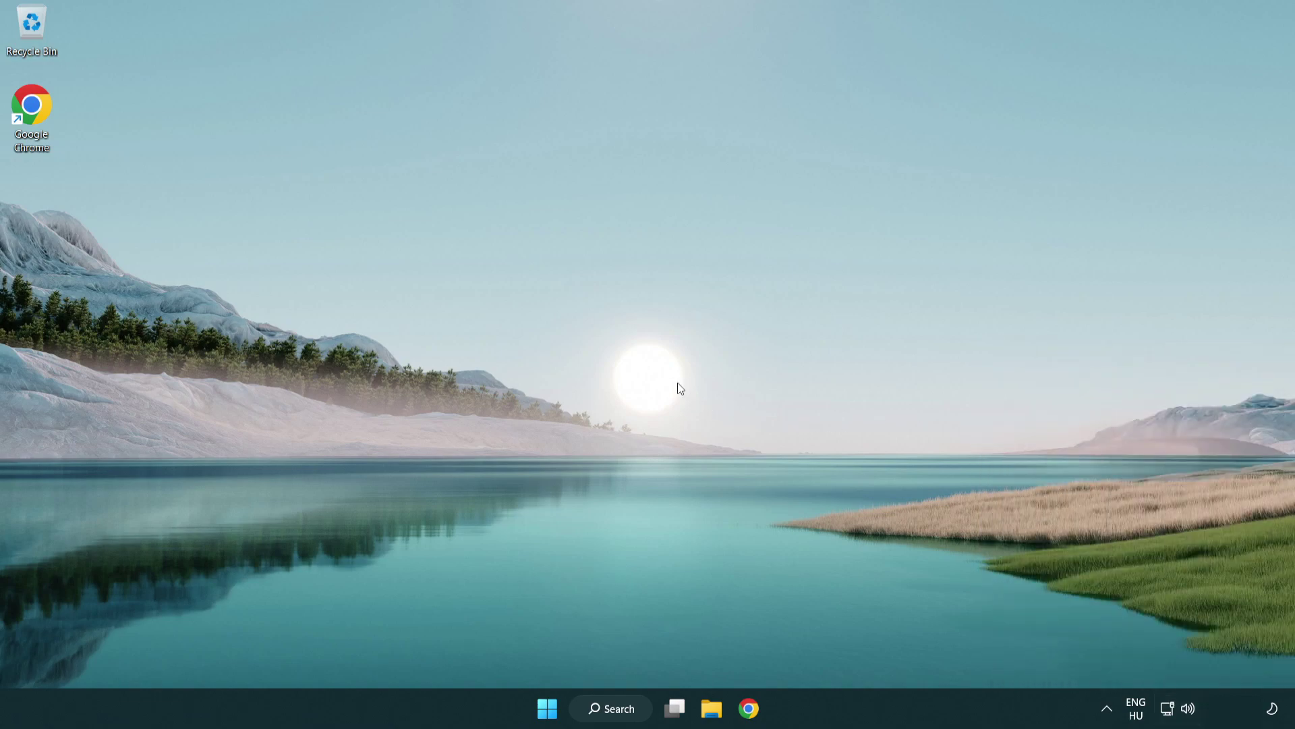
- Reset sound devices and app volumes to recommended defaults in the Volume mixer, then close Settings
right_click(1189, 712)
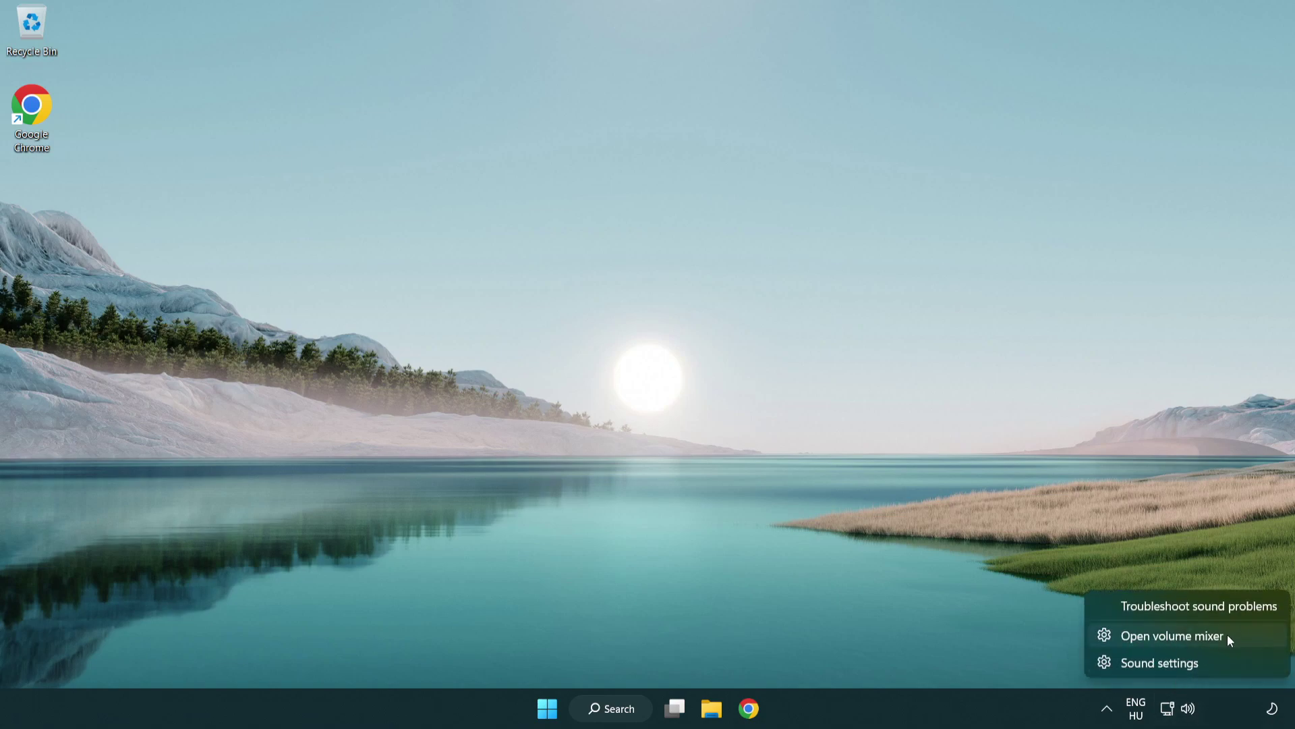
left_click(1248, 635)
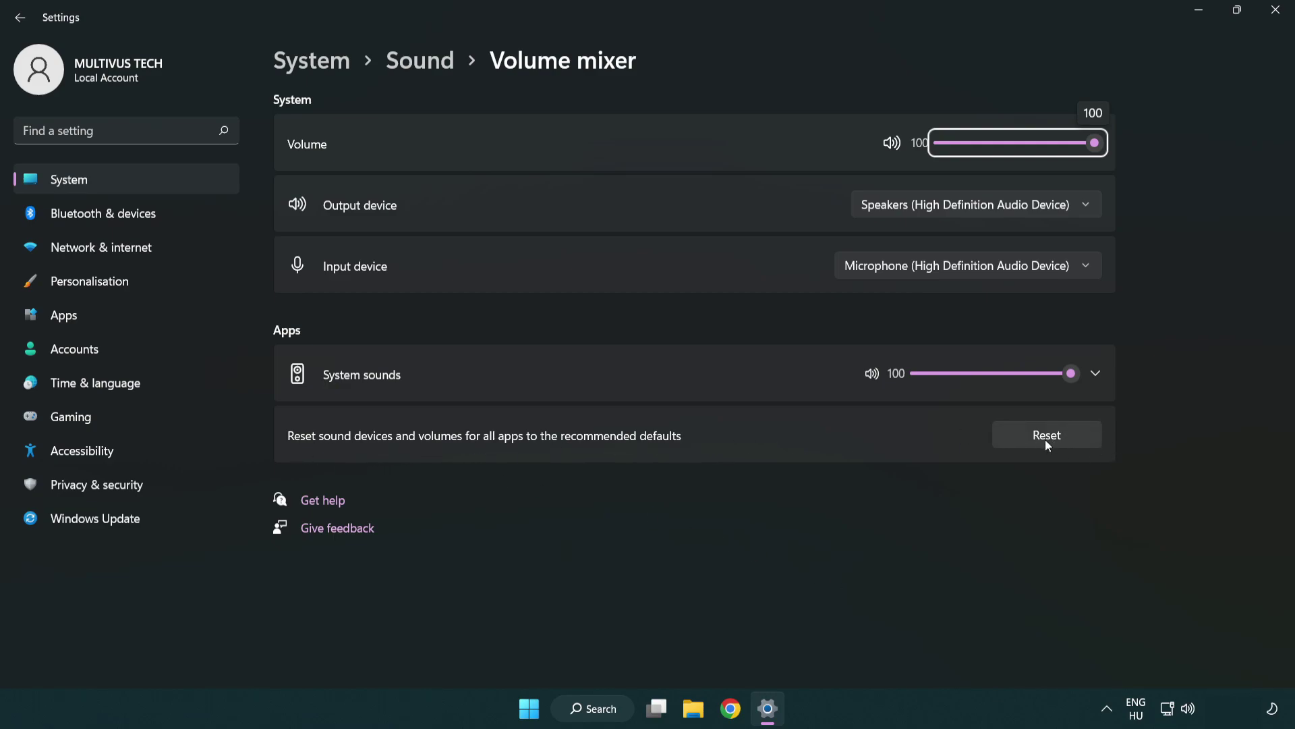
left_click(1082, 439)
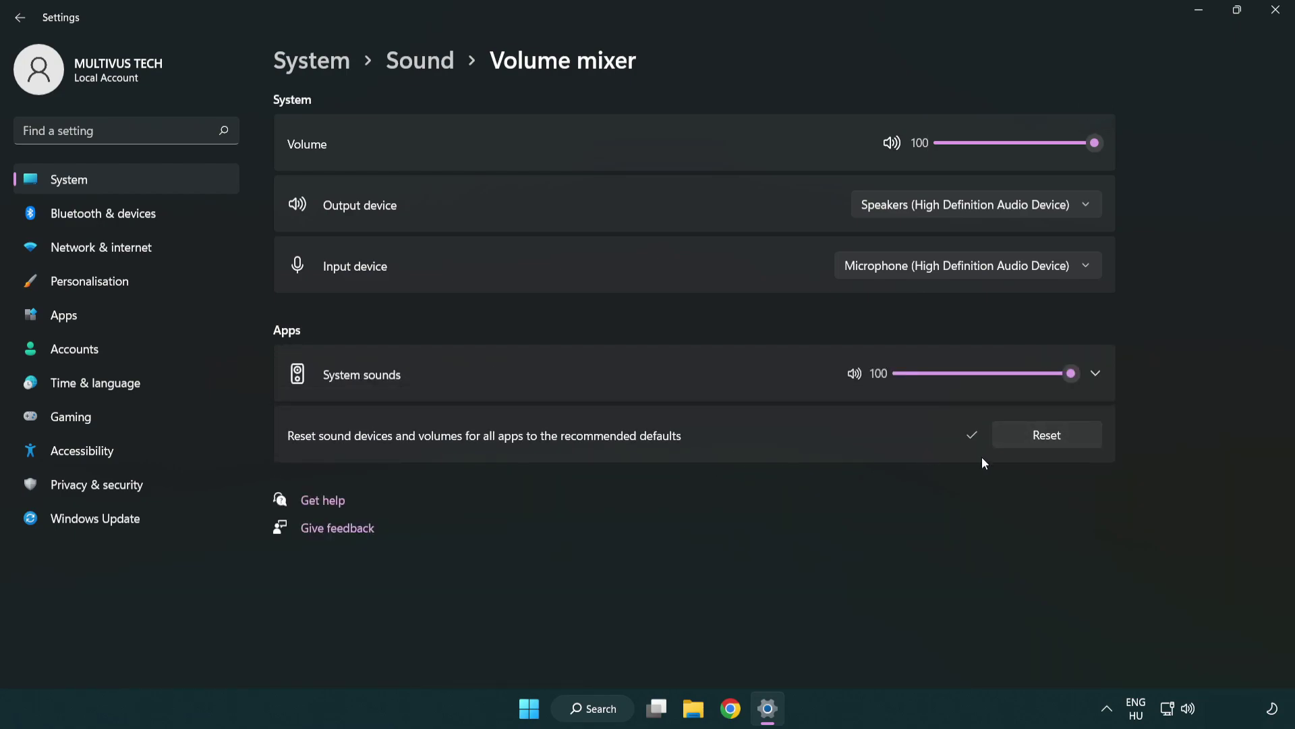
left_click(1279, 13)
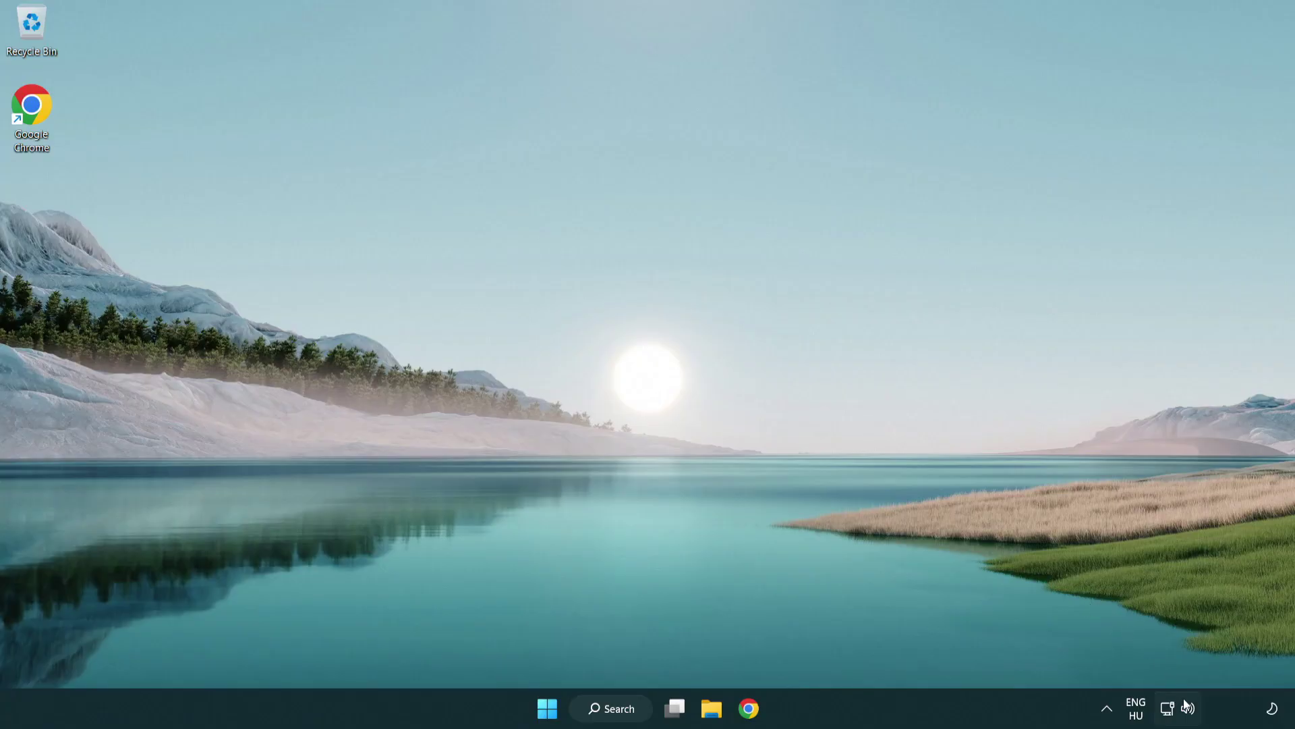
- Open the System > Sound settings page from the tray speaker icon's menu
right_click(1189, 708)
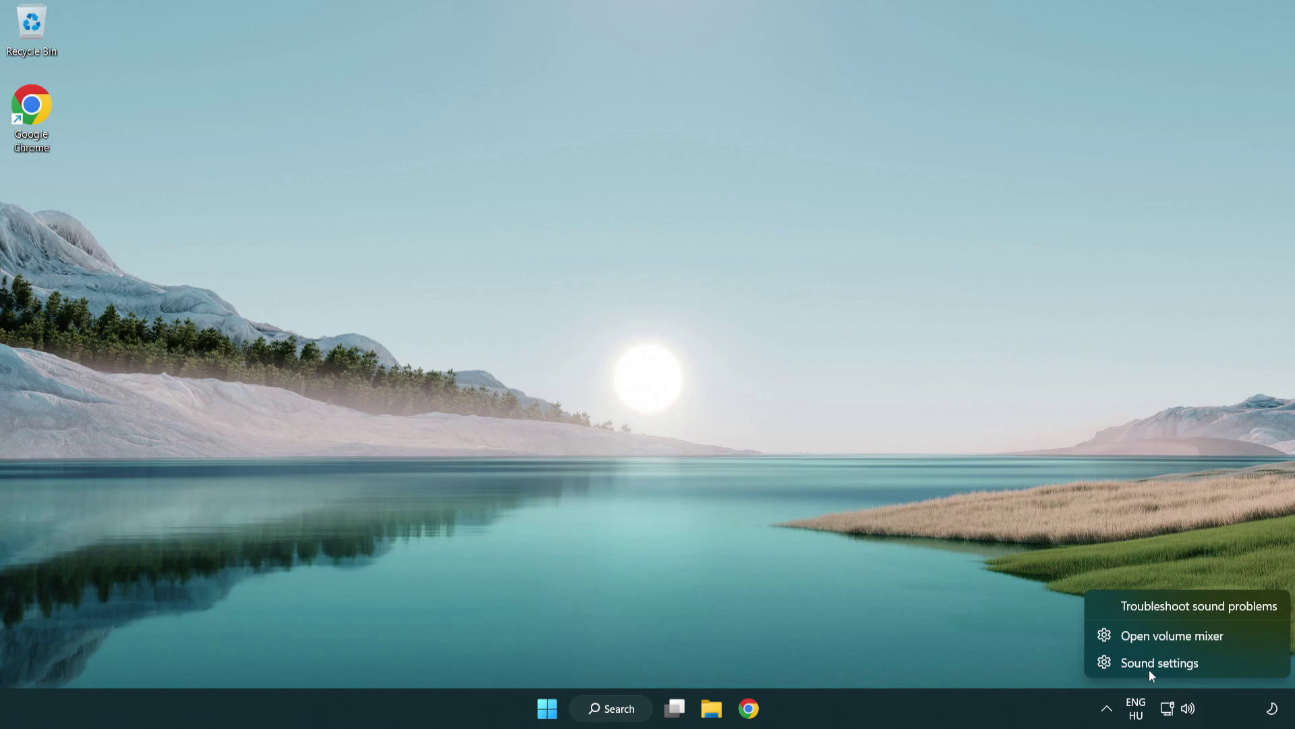
left_click(1239, 666)
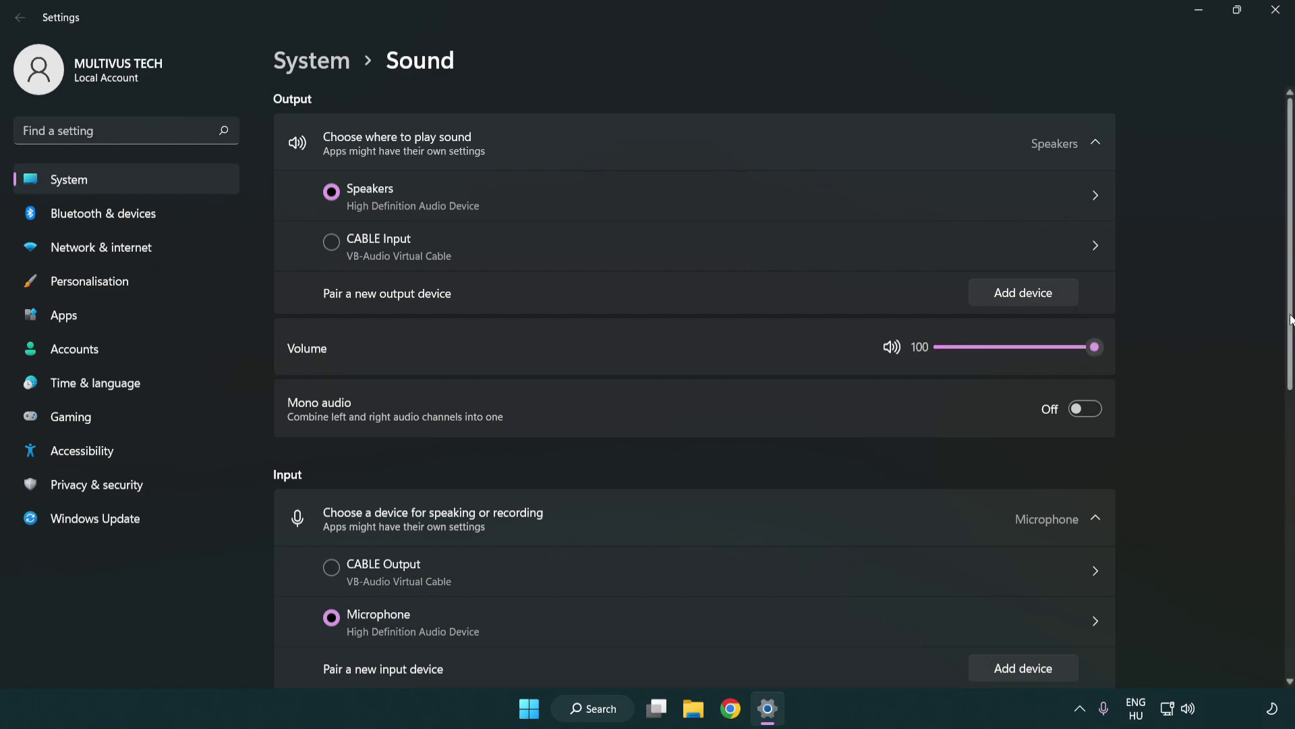
scroll(1291, 321, "down", 5)
scroll(695, 385, "down", 1)
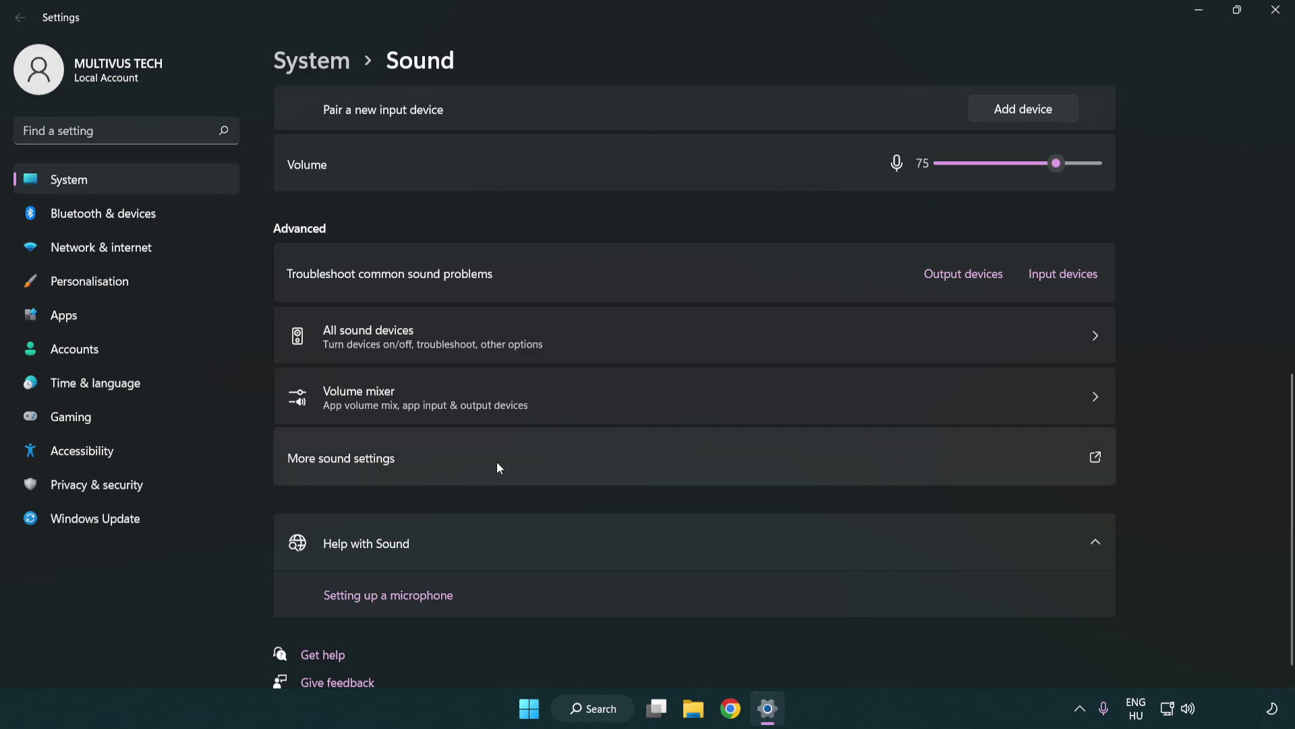
- Disable the CABLE Input playback device in the classic Sound dialog, leaving Speakers as default
left_click(496, 463)
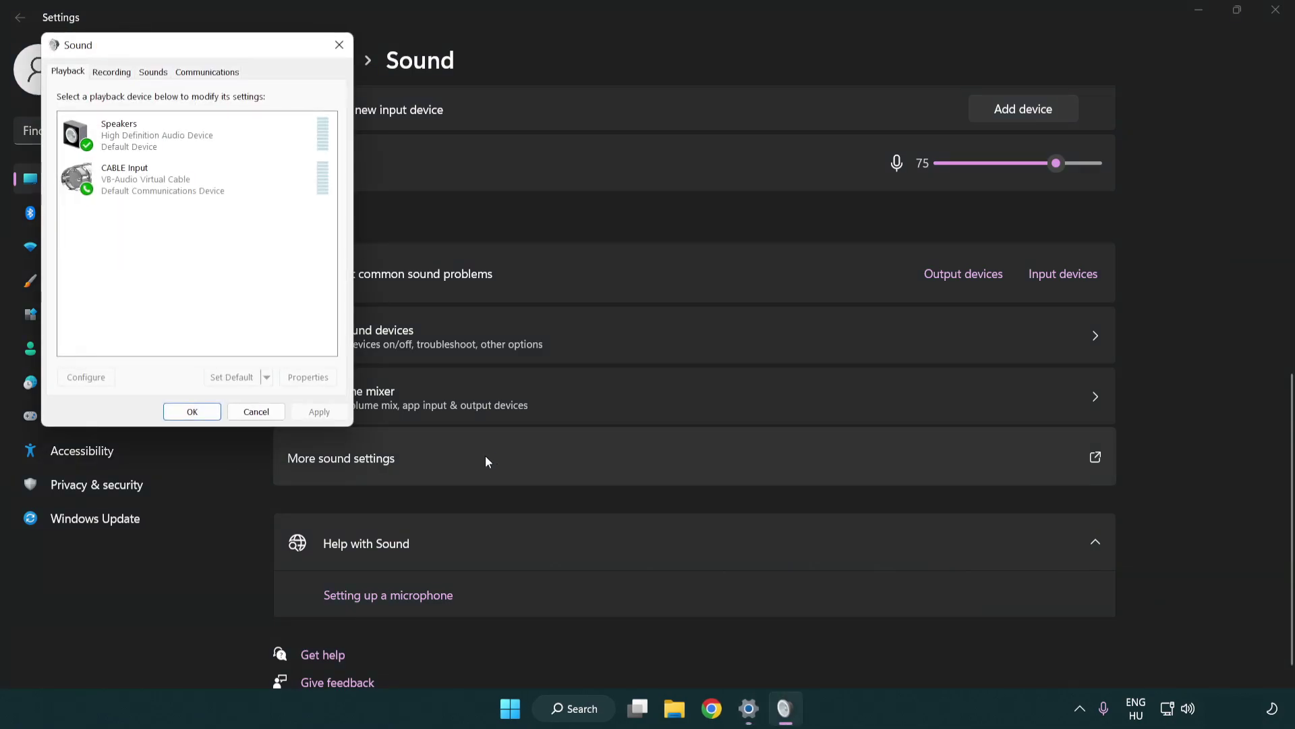
left_click_drag(230, 50, 666, 174)
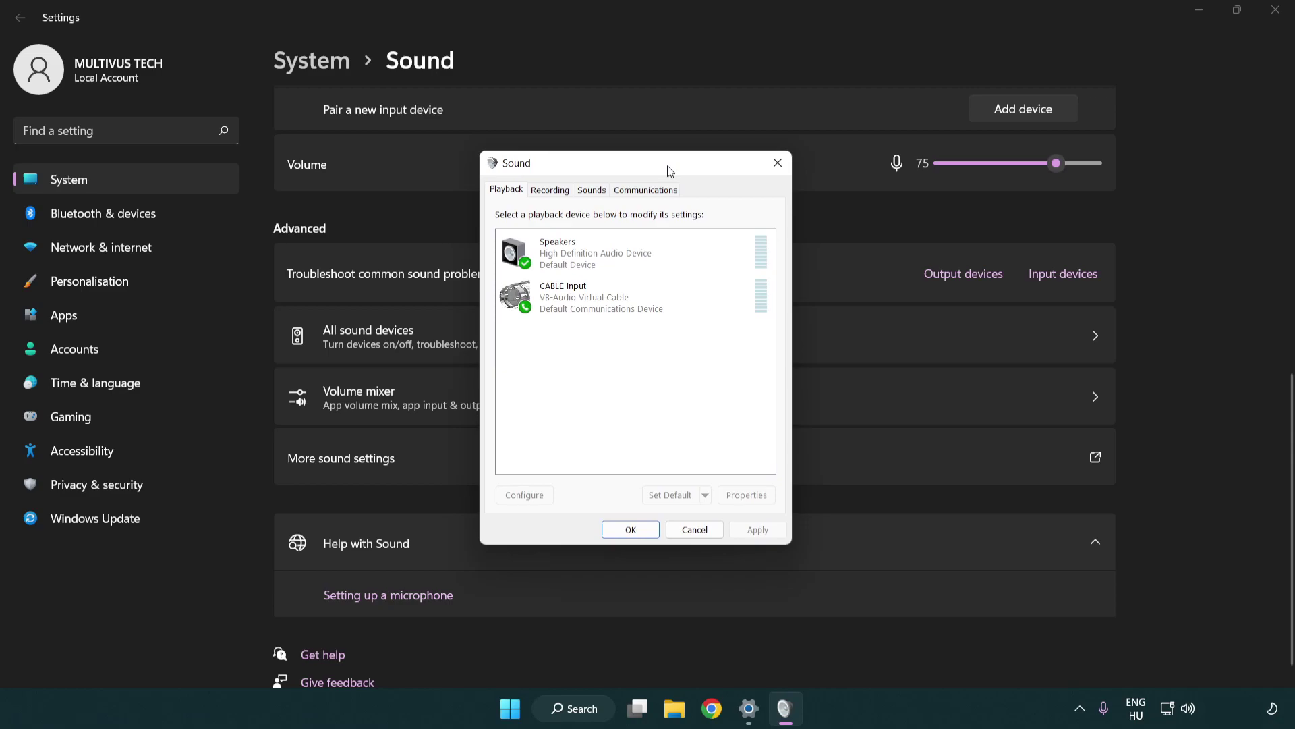
left_click(623, 310)
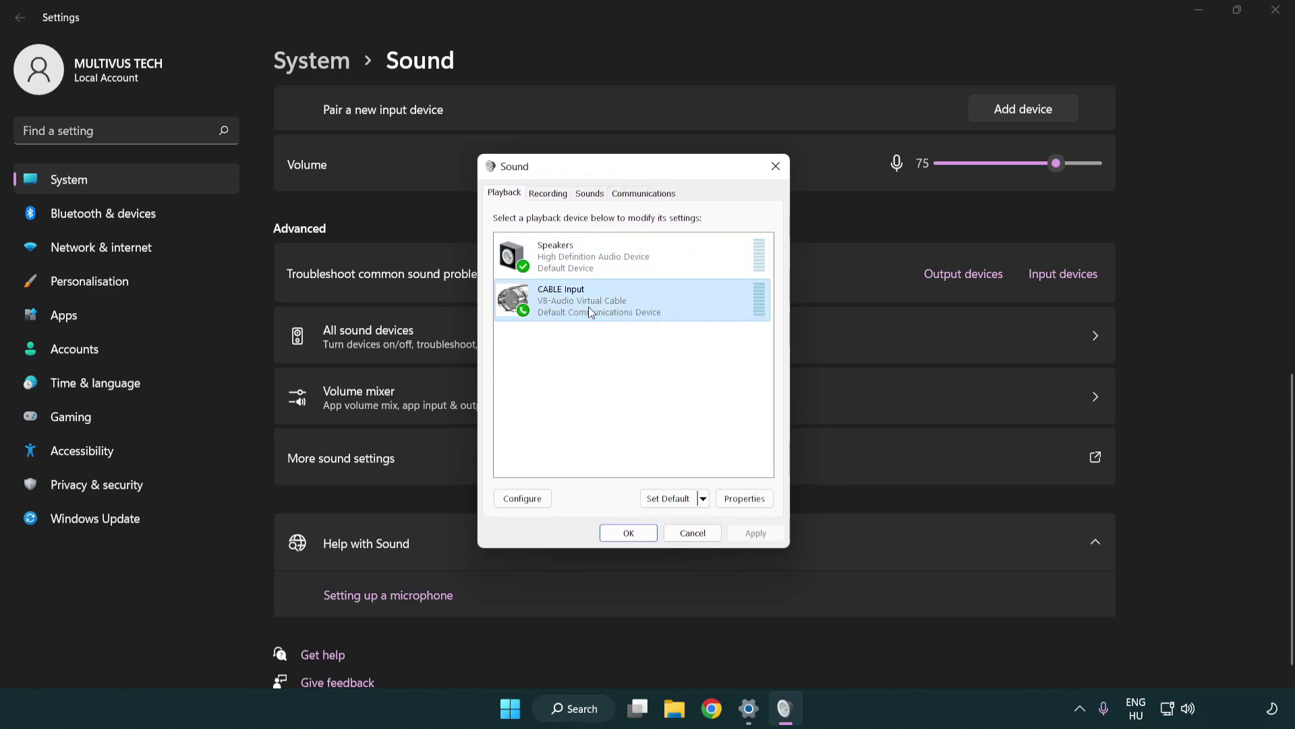
right_click(588, 306)
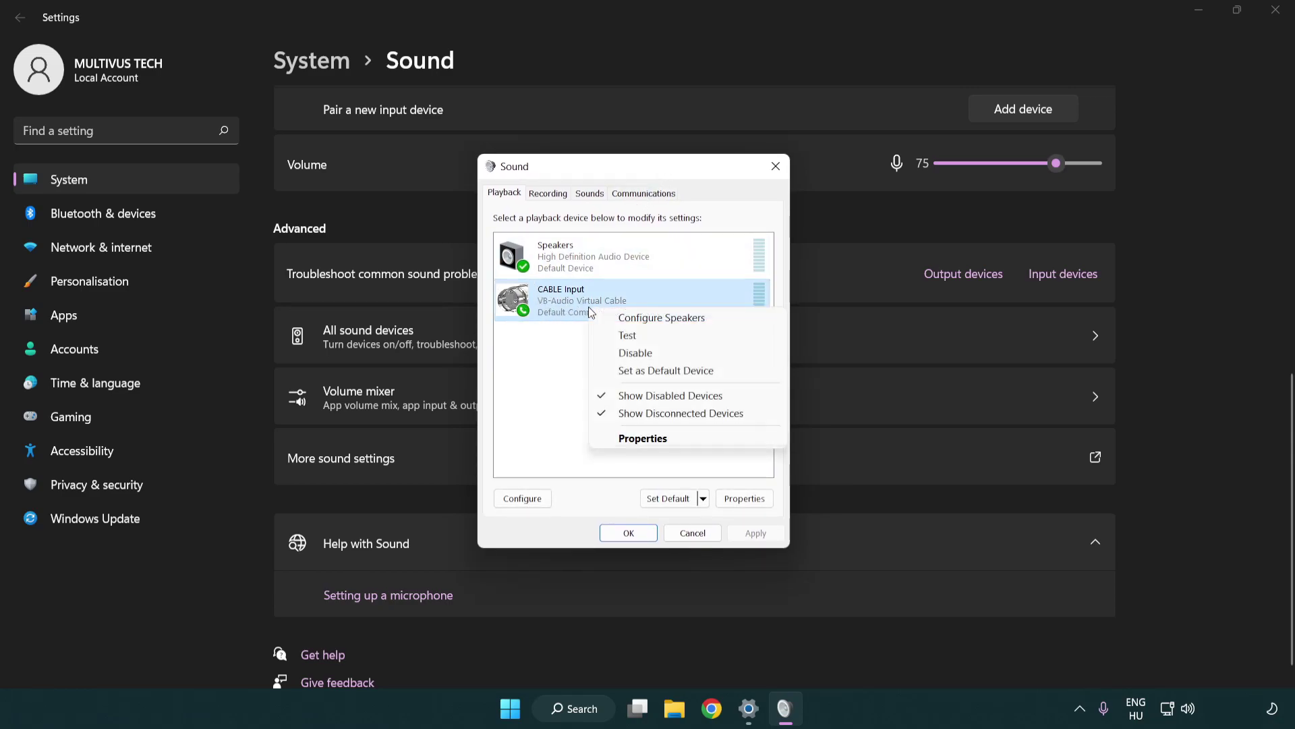
left_click(668, 352)
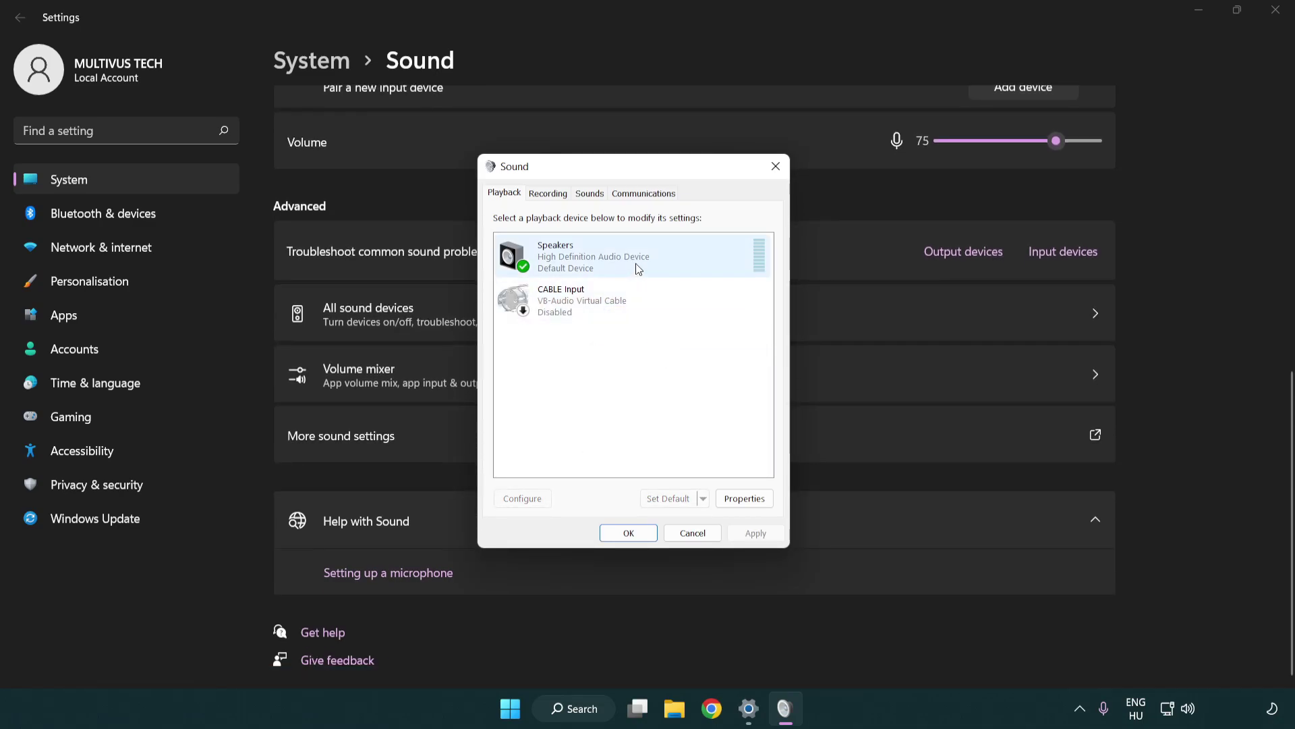
right_click(659, 256)
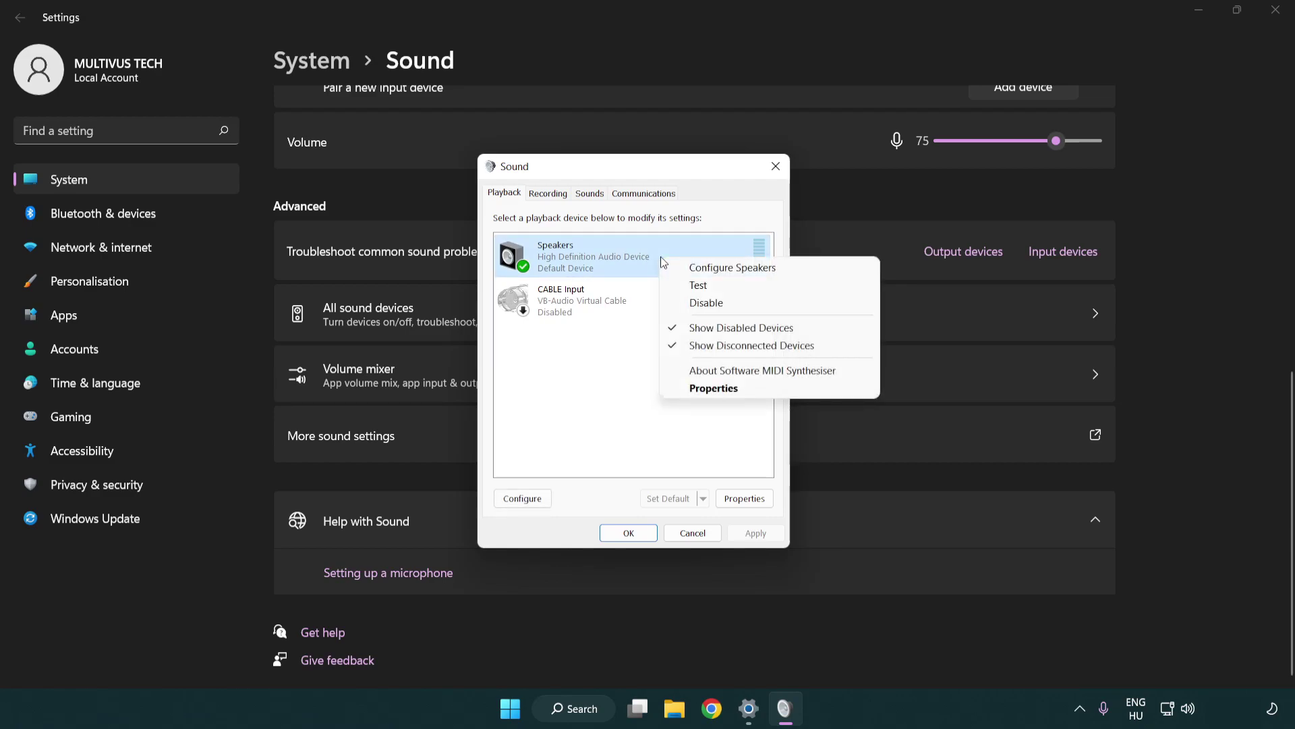
- Complete Speaker Setup as 7.1 Surround with full-range front and surround speakers
left_click(712, 274)
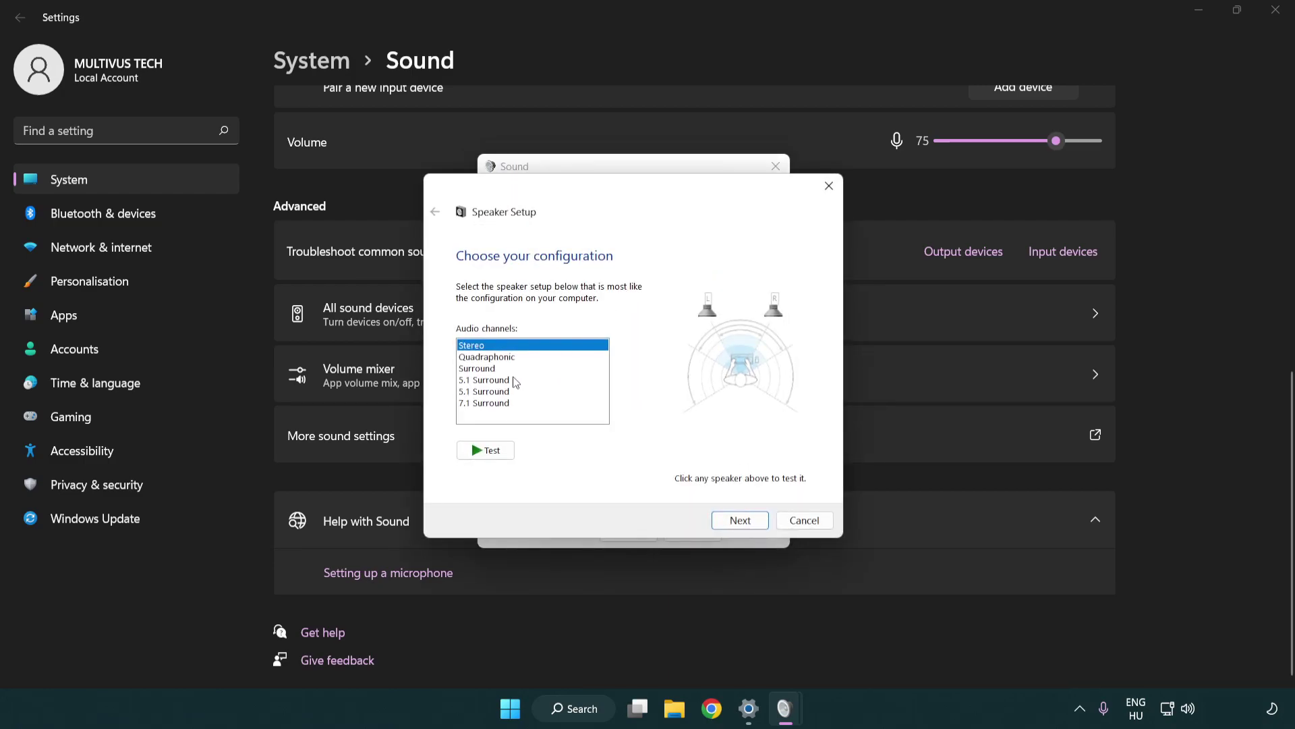
left_click_drag(514, 380, 514, 408)
left_click(739, 522)
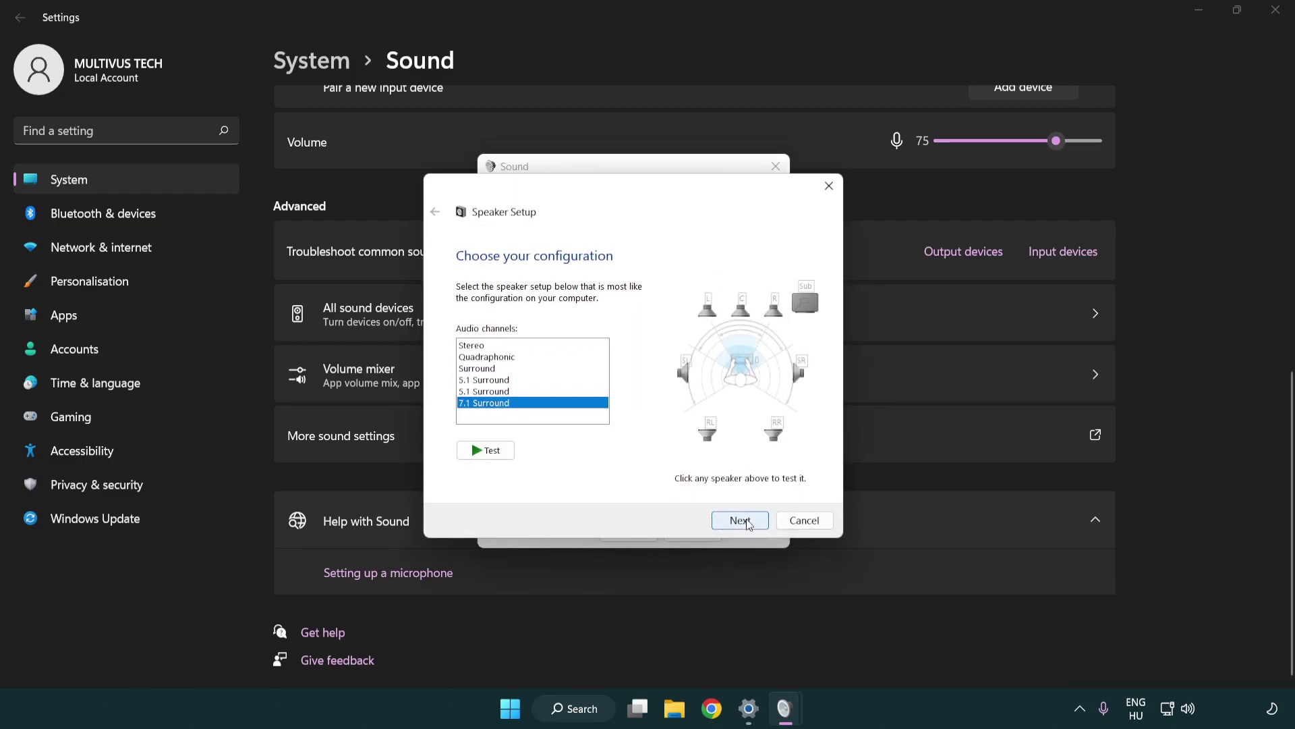
left_click(740, 520)
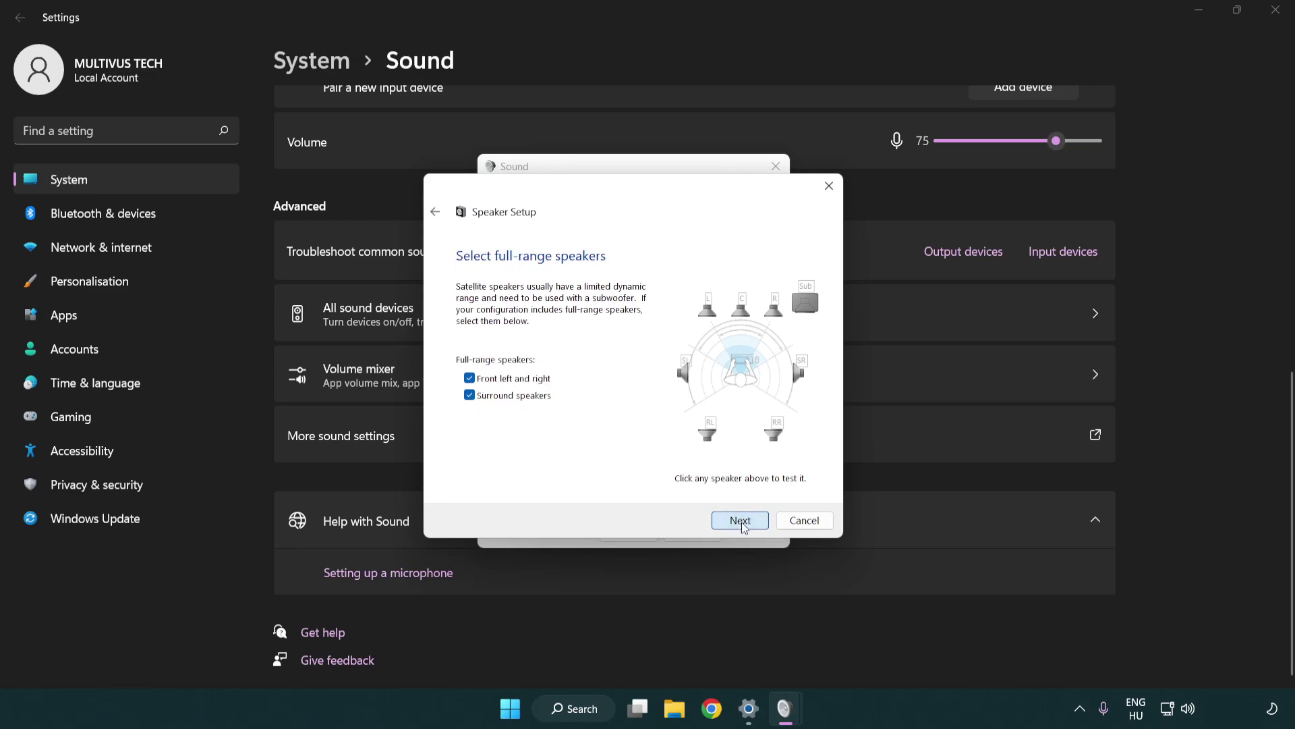
left_click(722, 517)
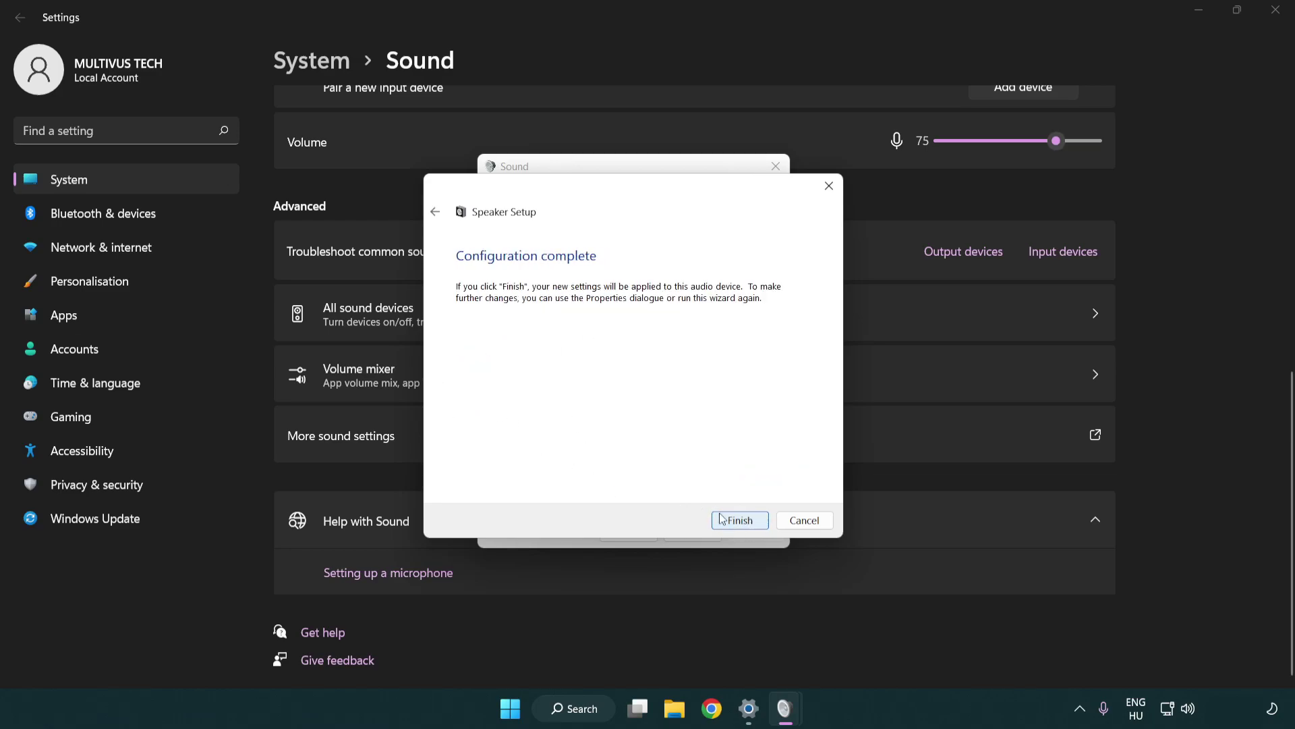
left_click(723, 518)
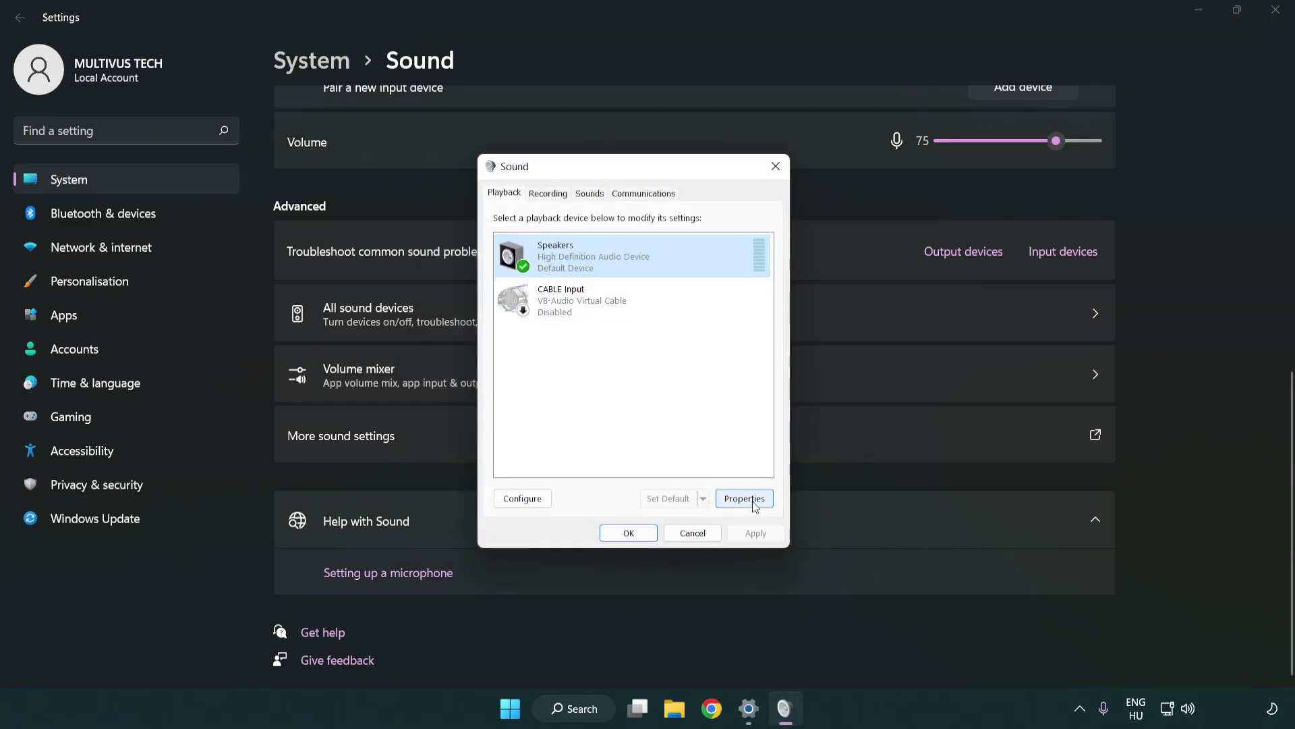
- Turn off all audio enhancements in the Speakers Properties dialog
left_click(746, 498)
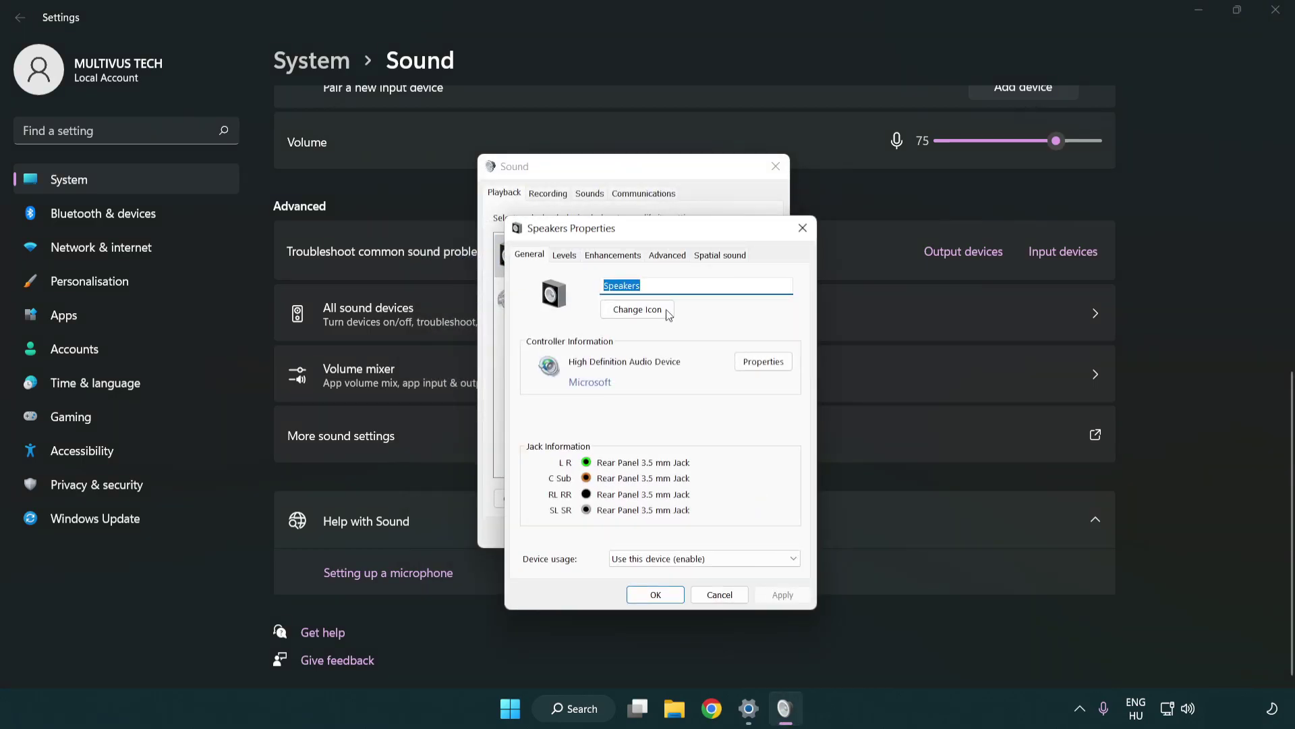
left_click_drag(652, 232, 631, 177)
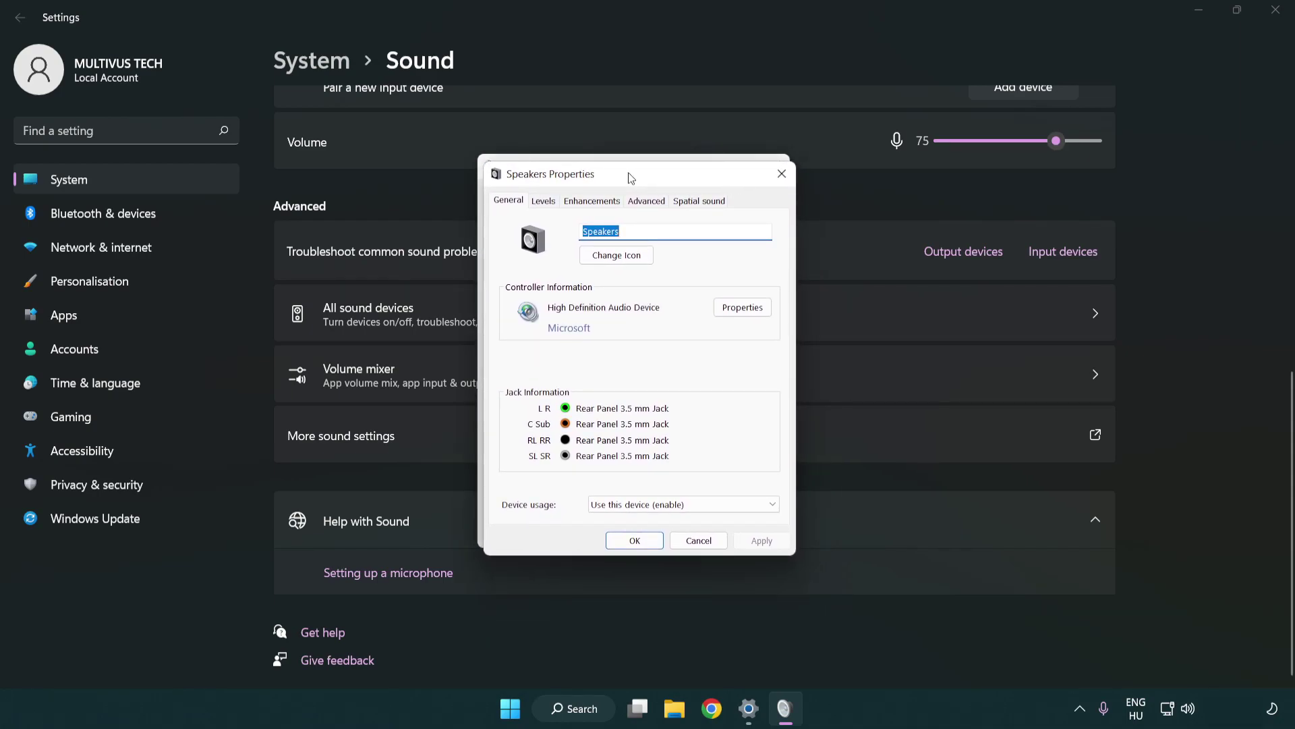
left_click(598, 199)
left_click(511, 269)
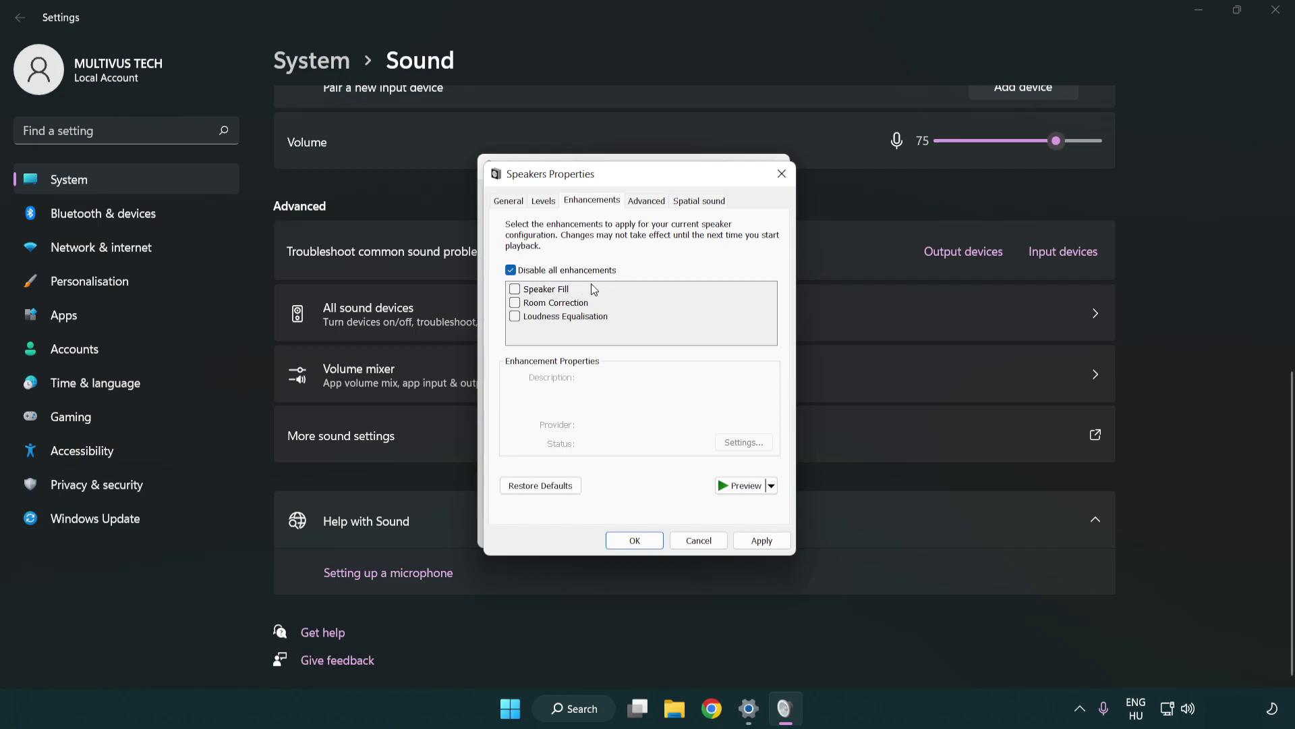
- Set the default format to 16 bit, 48000 Hz (DVD Quality), apply it and close both sound dialogs
left_click(649, 206)
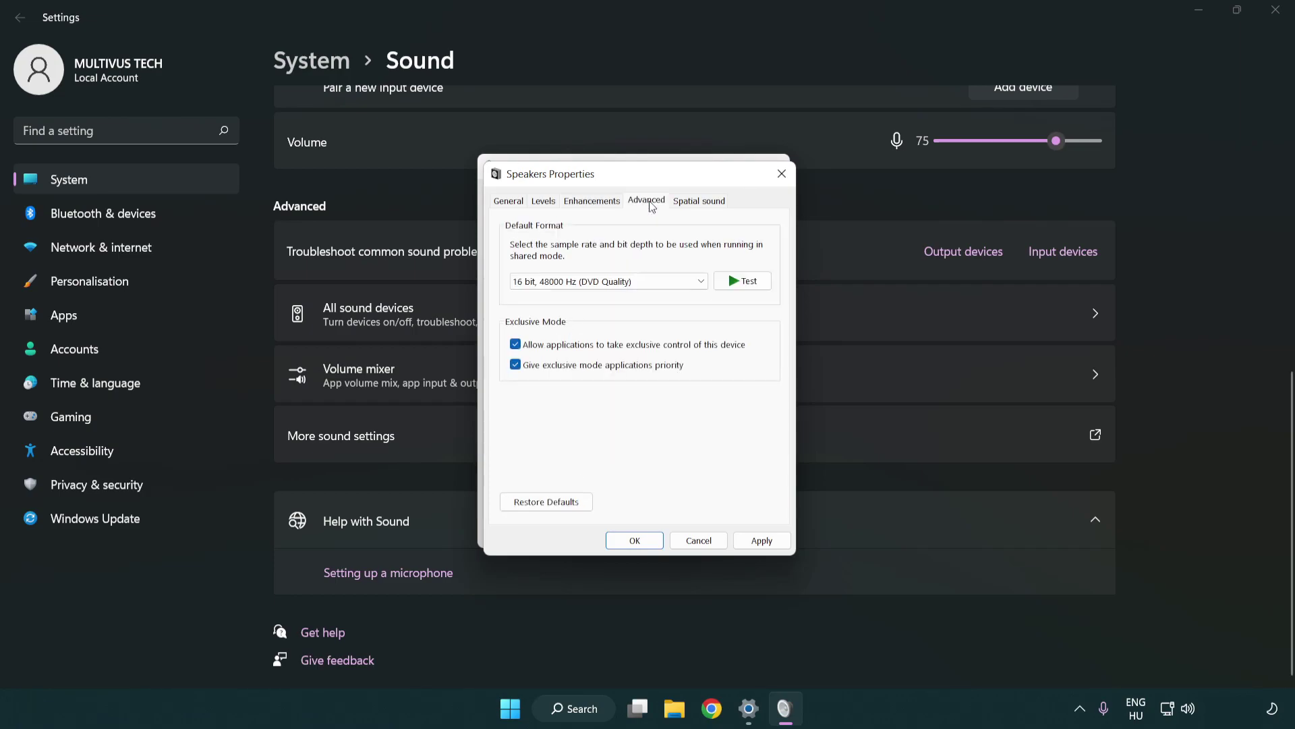
left_click(574, 282)
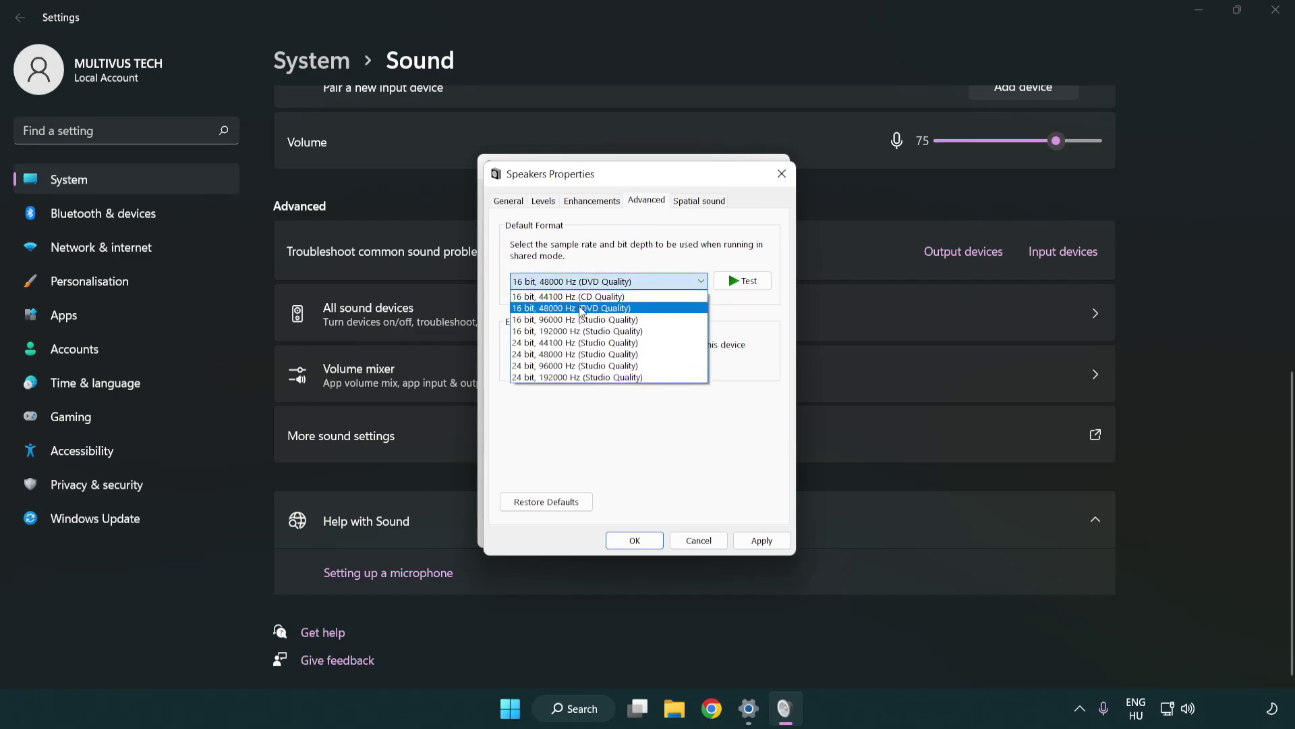
left_click(583, 311)
left_click(758, 540)
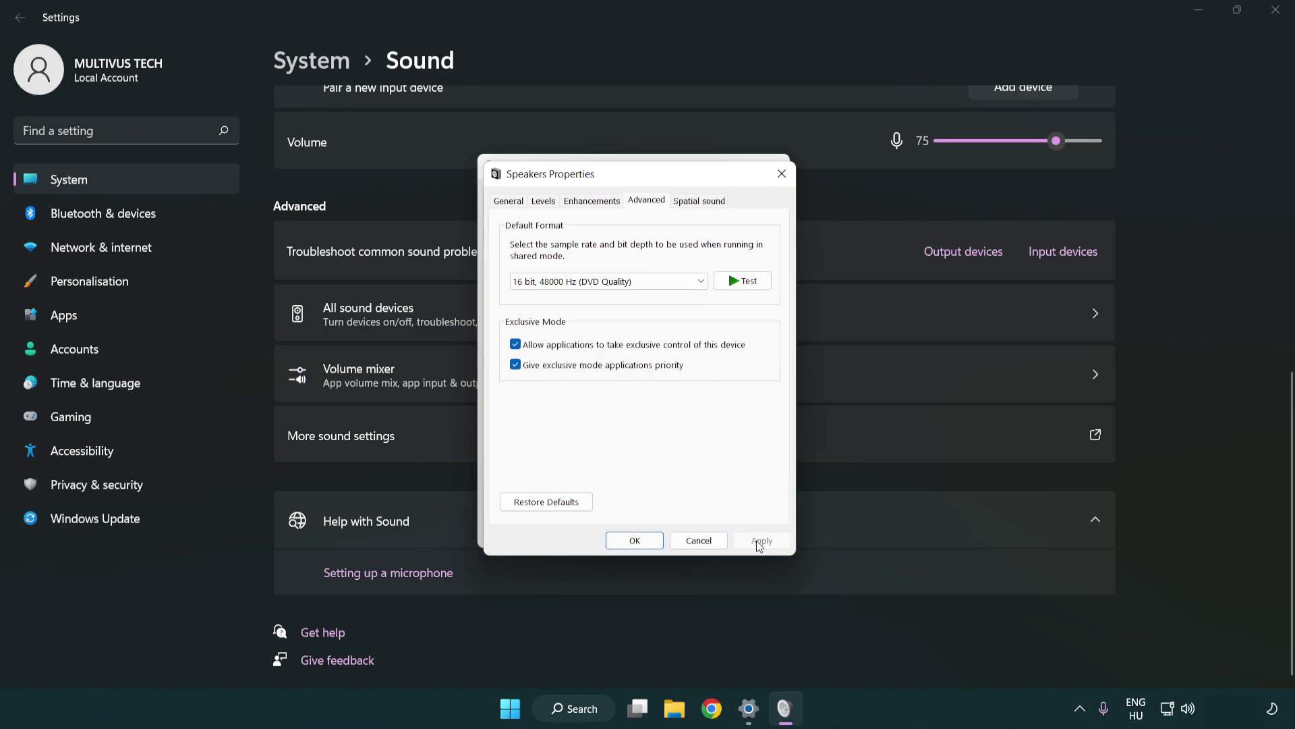
left_click(638, 541)
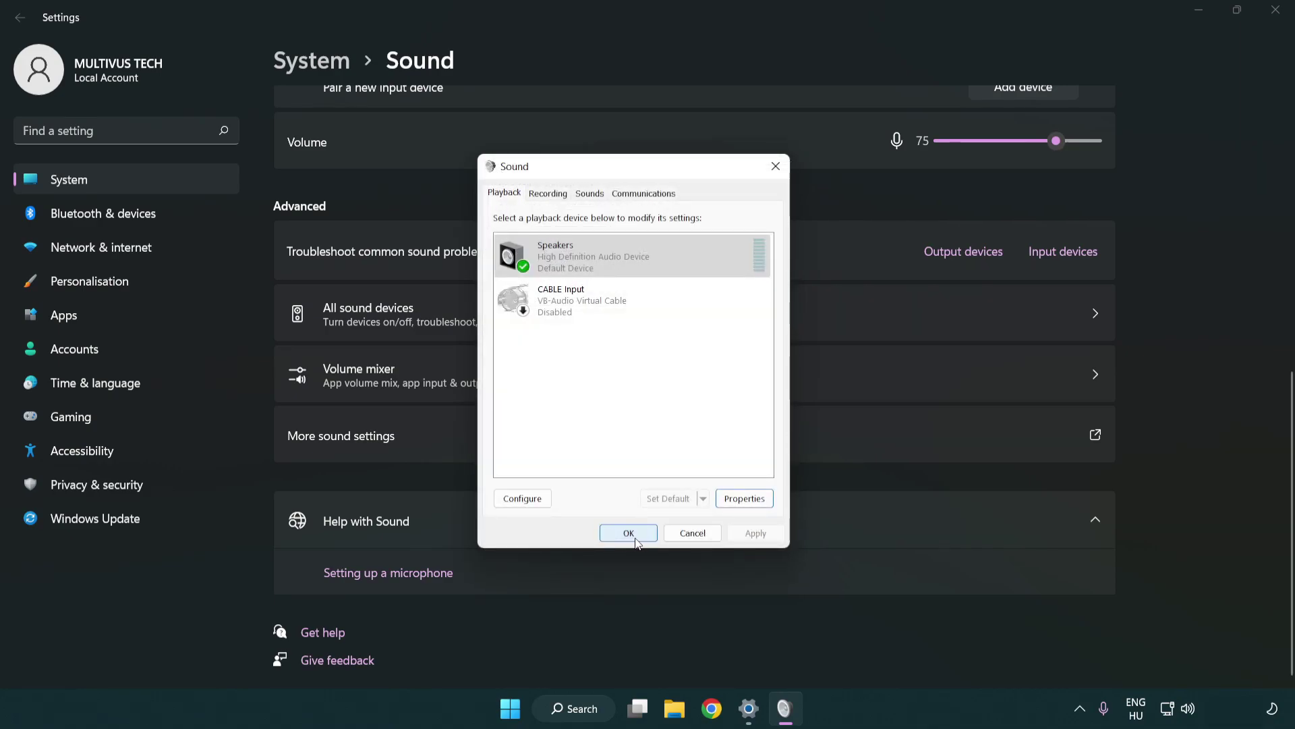
left_click(630, 538)
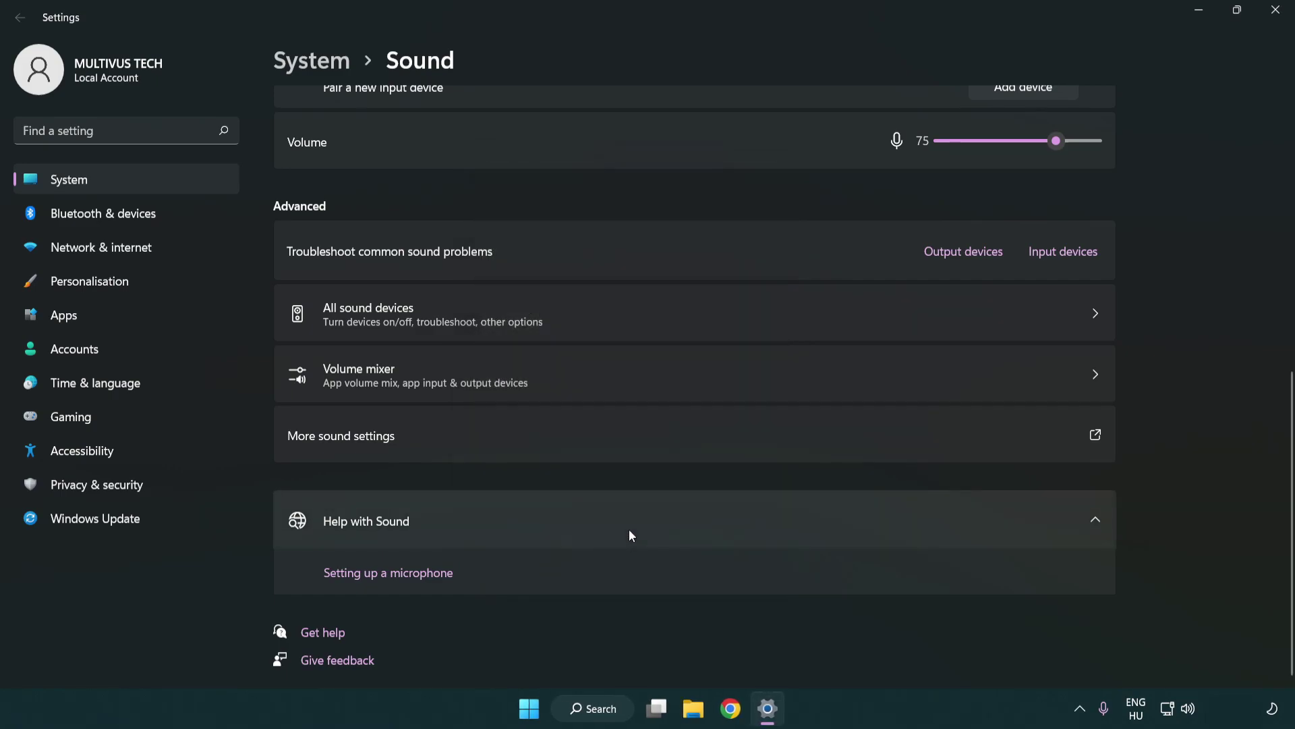
- Close Settings, glance at the Start menu power options, then bring up Windows search for Device Manager
left_click(1275, 10)
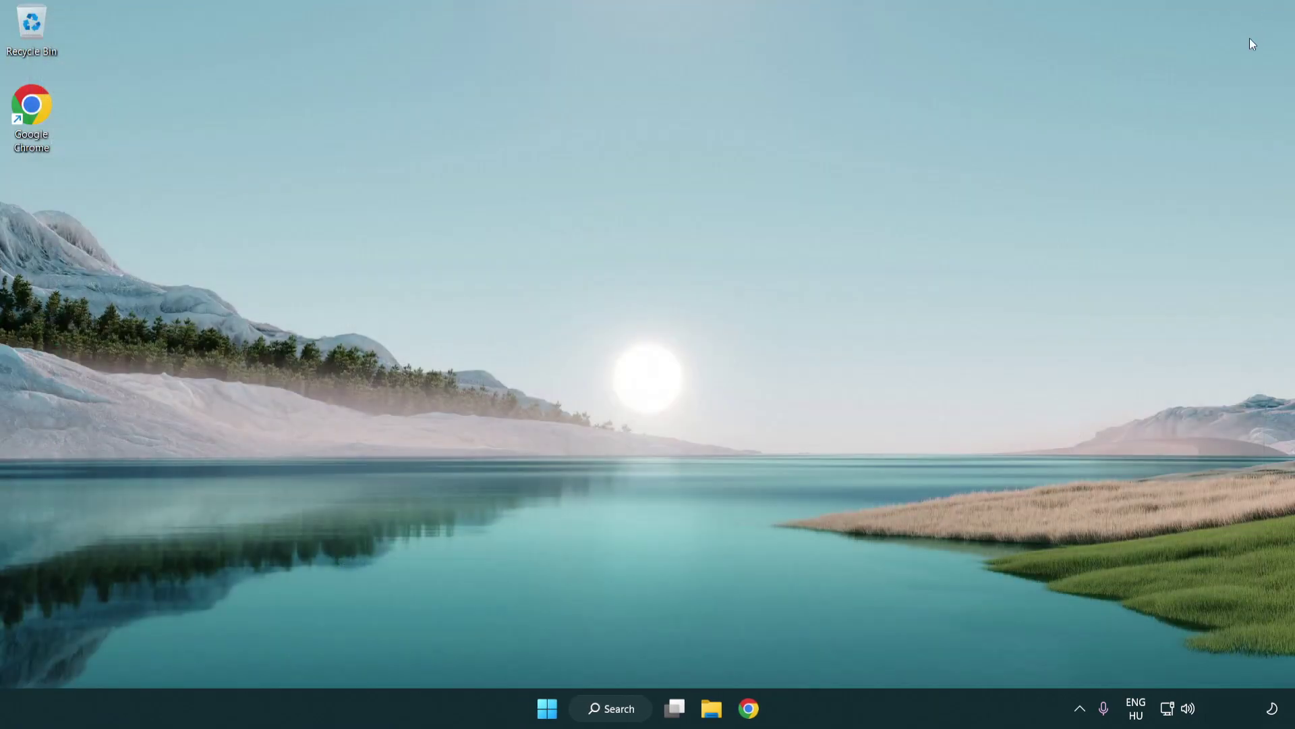
left_click(548, 709)
left_click(858, 651)
left_click(619, 709)
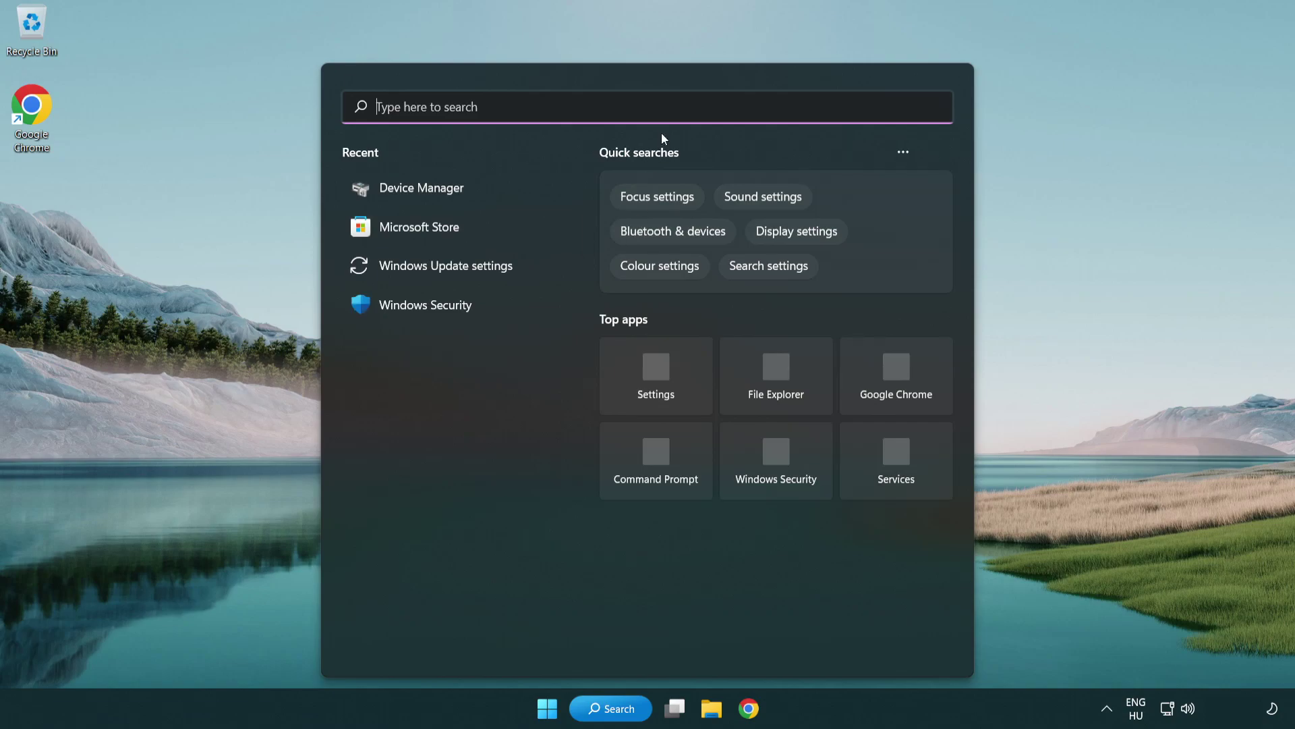
type("device m")
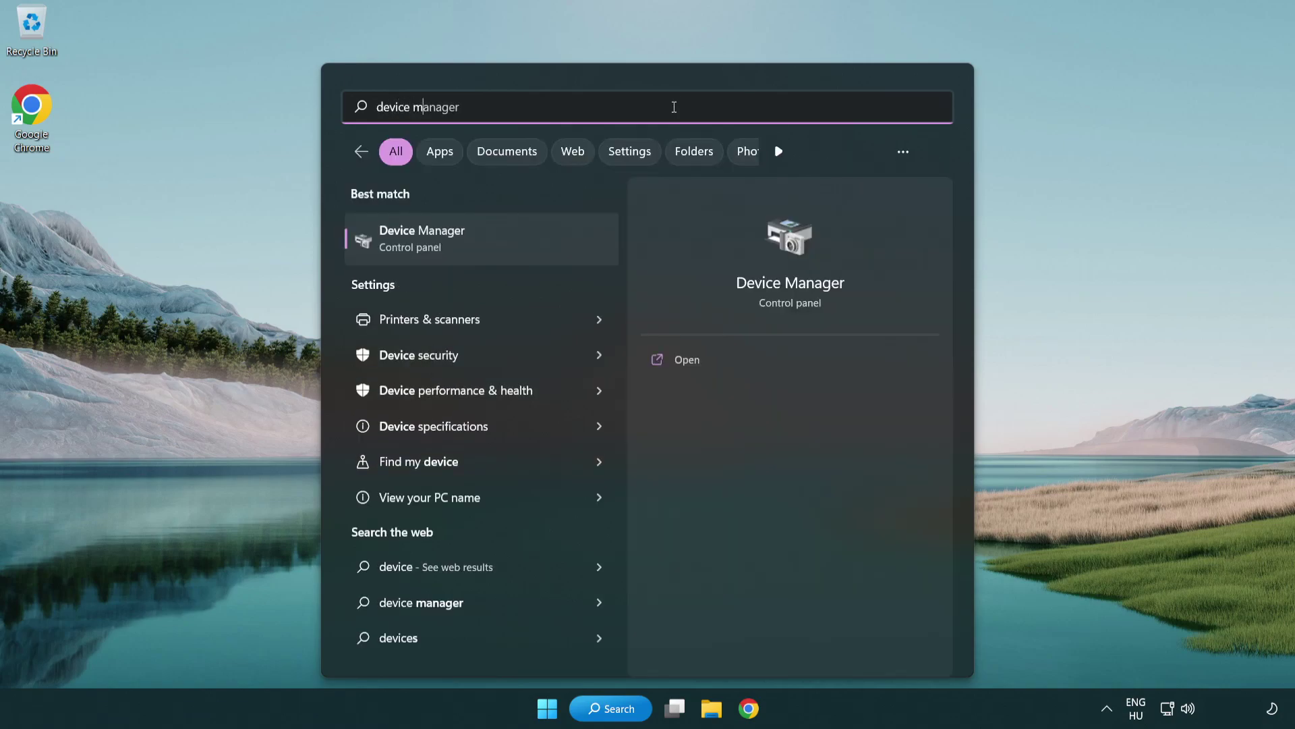
type("anager")
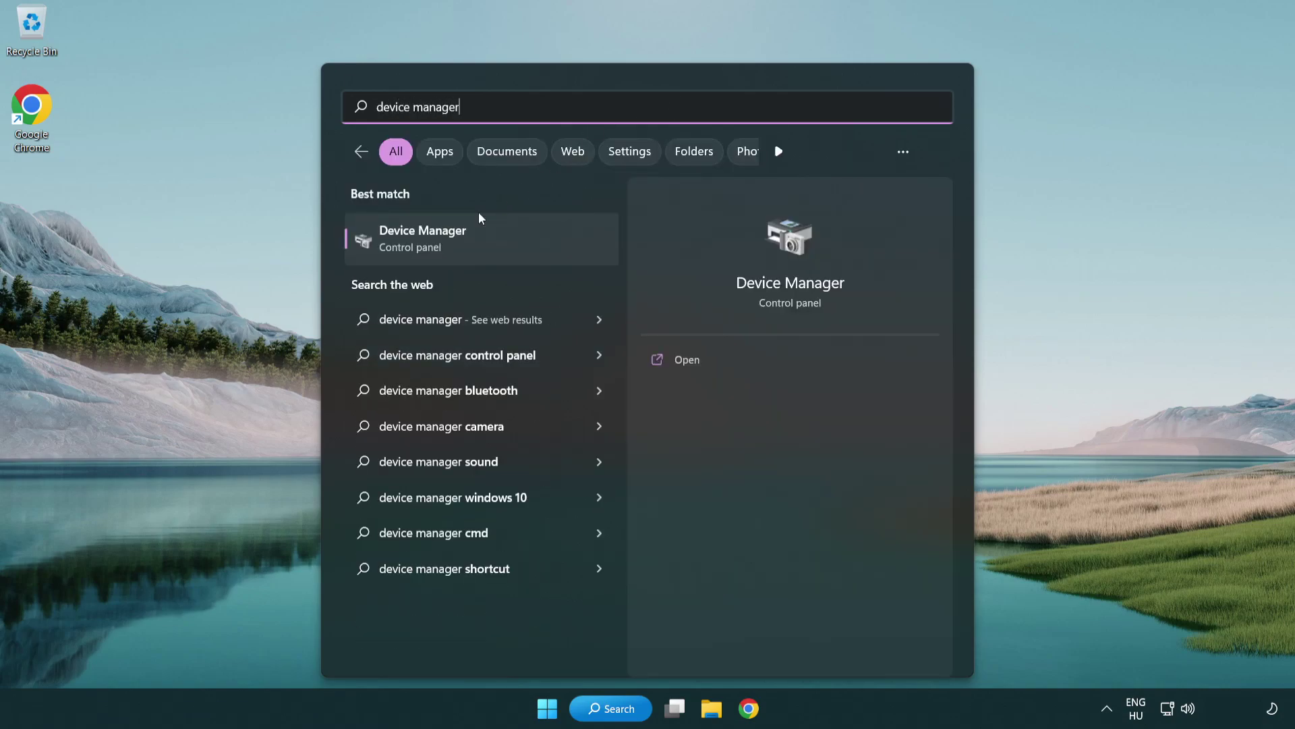
- Launch Device Manager and bring up actions for High Definition Audio Device under Sound, video and game controllers
left_click(530, 244)
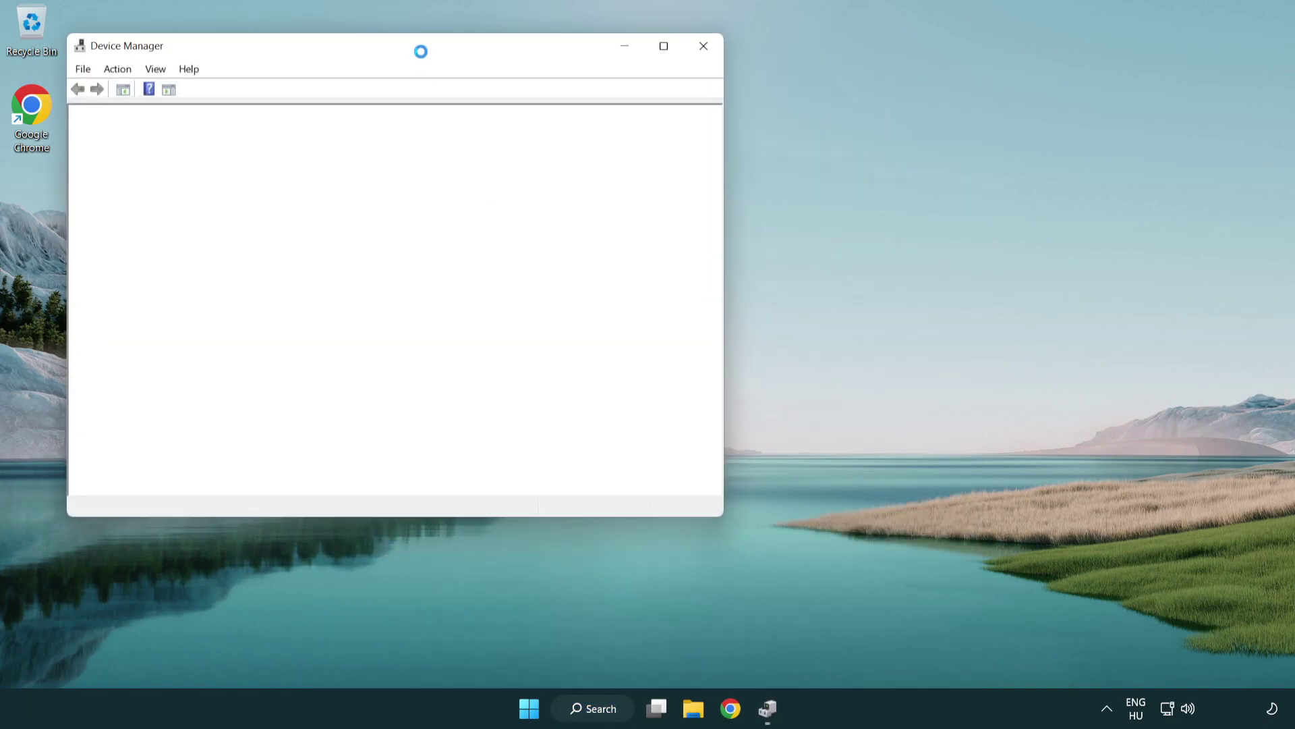
left_click_drag(411, 41, 654, 120)
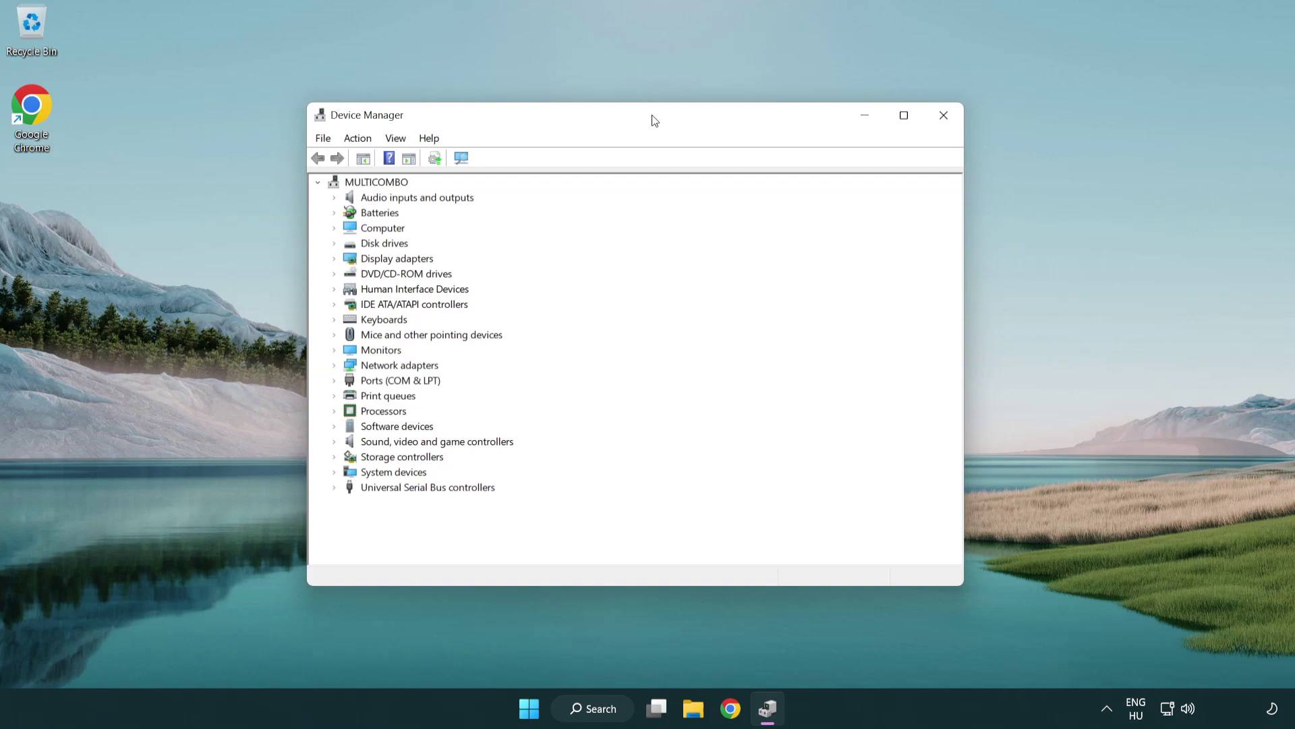
left_click(356, 442)
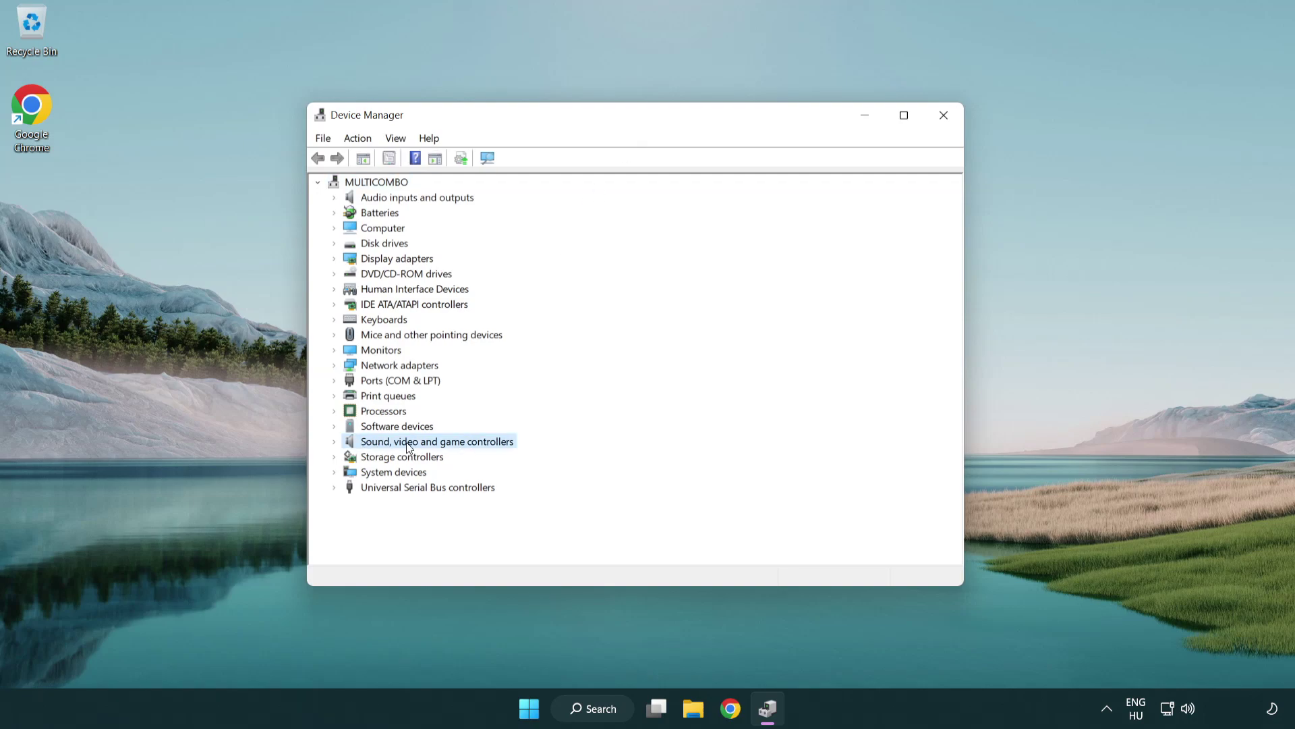
left_click(334, 443)
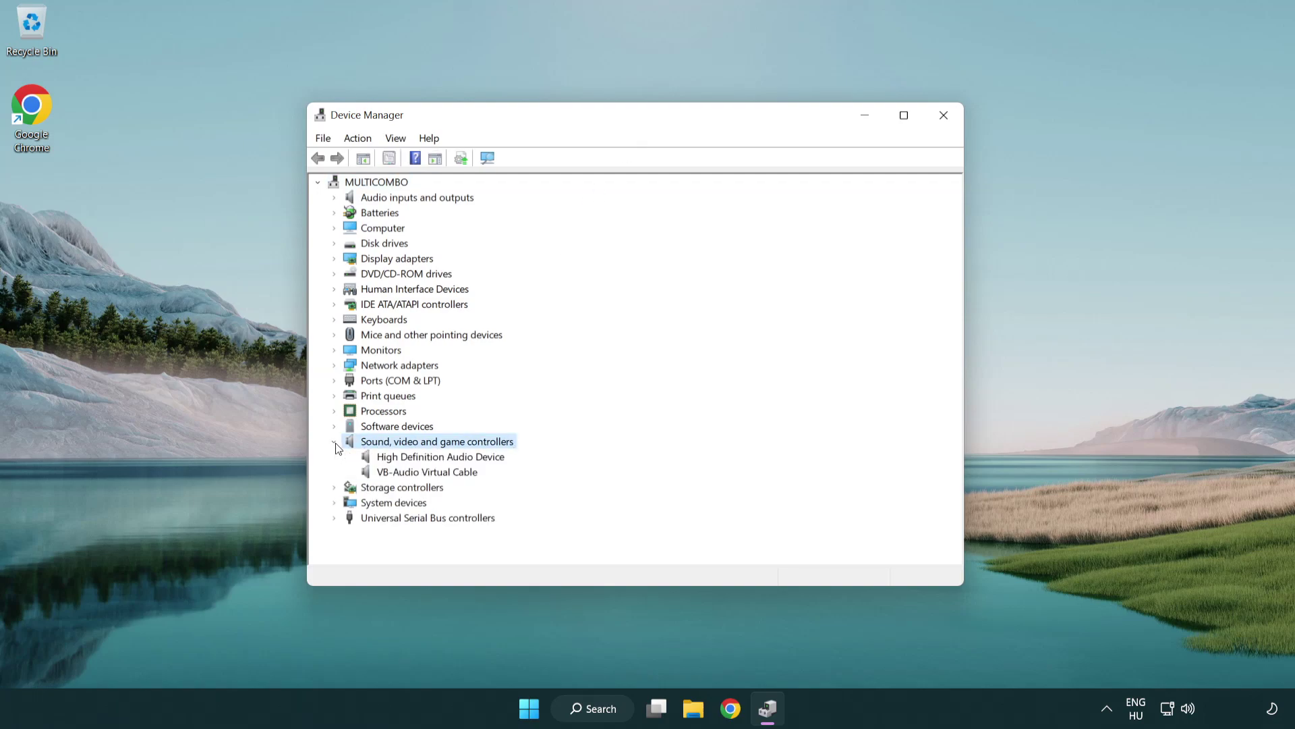
left_click(400, 458)
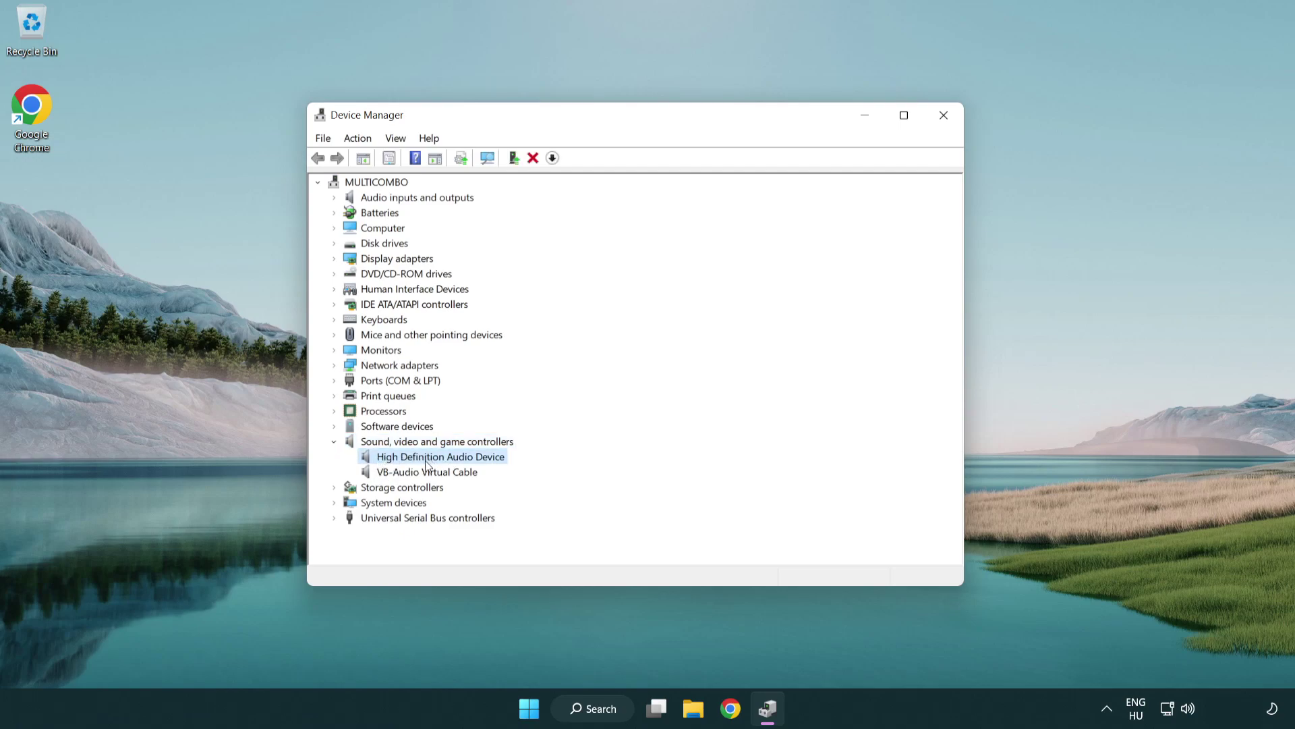
right_click(453, 456)
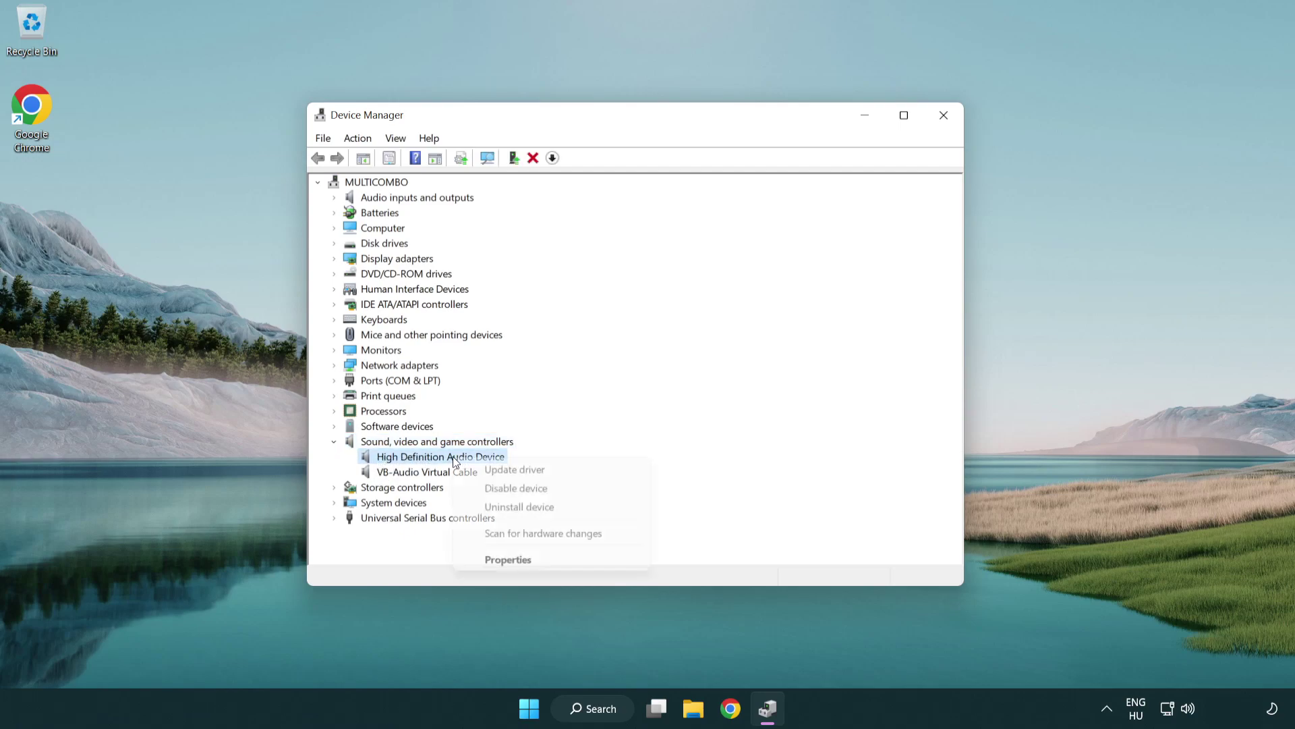
- Reinstall the High Definition Audio Device driver by picking it manually from the available drivers list
left_click(559, 470)
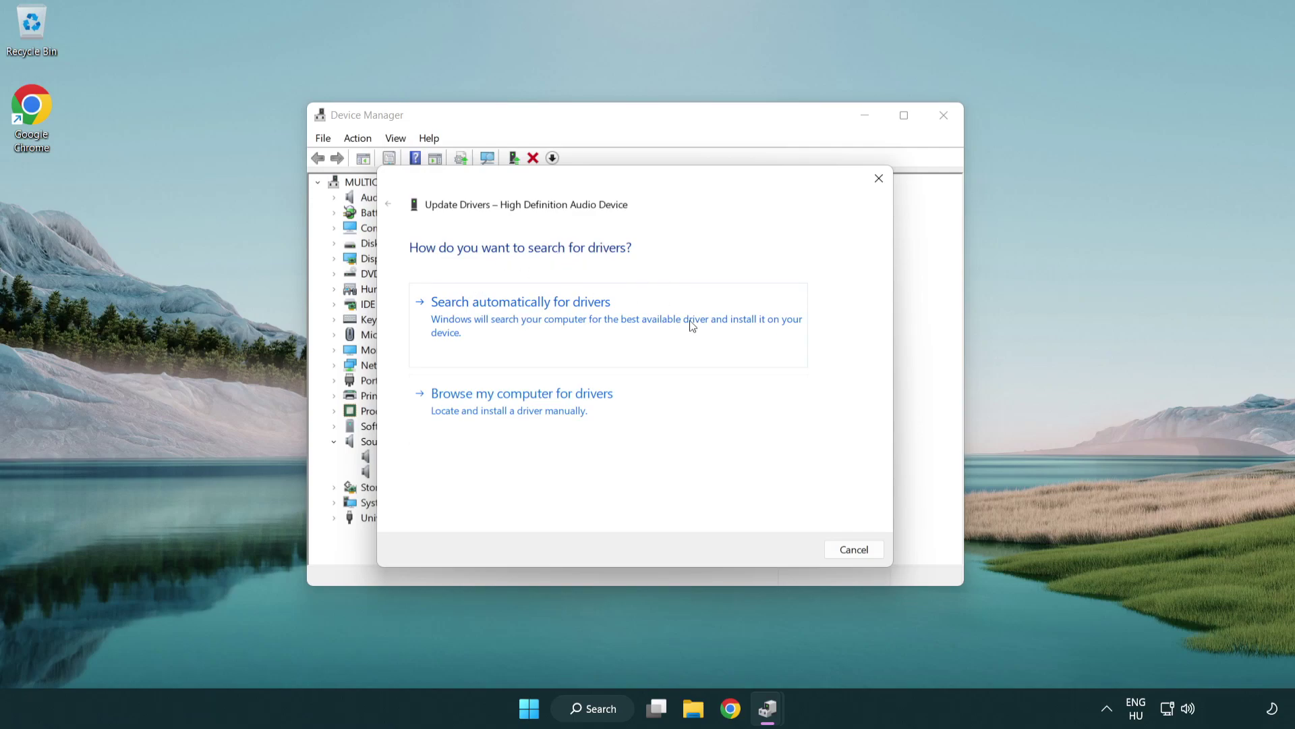
left_click(524, 425)
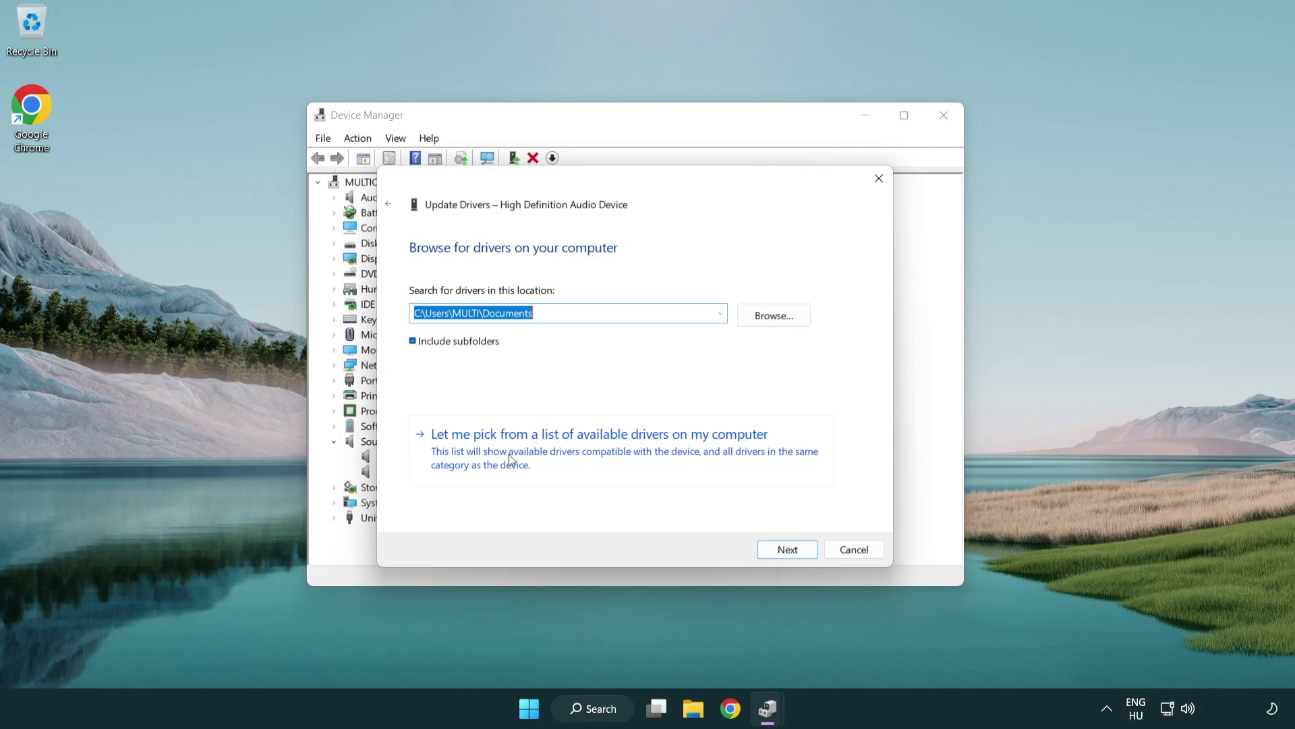
left_click(622, 458)
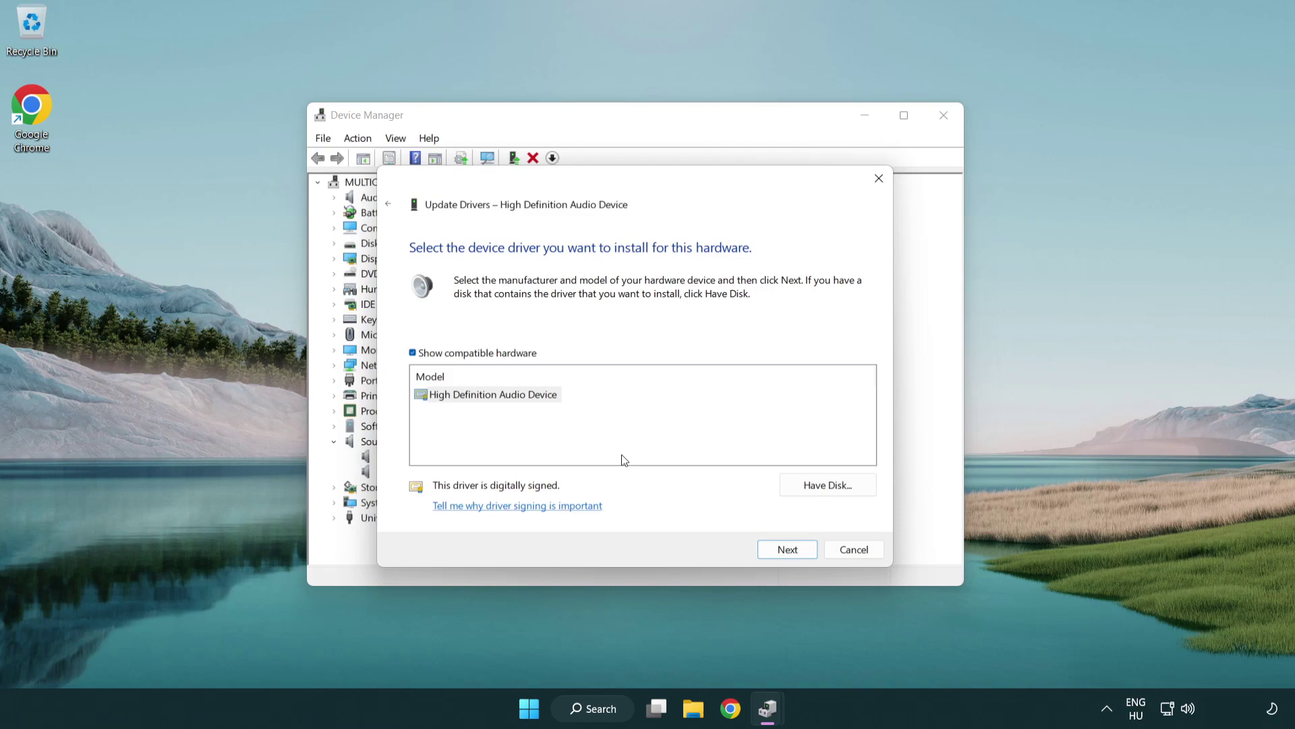
left_click(440, 407)
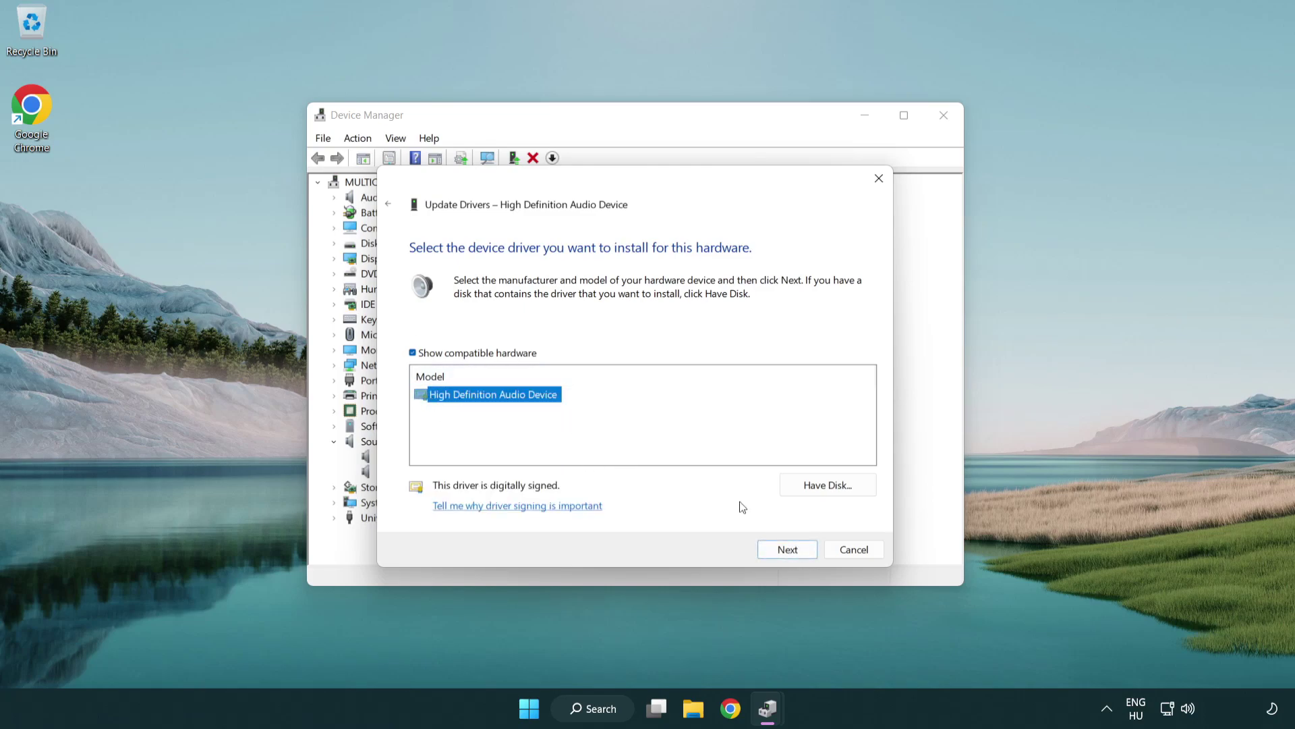
left_click(800, 552)
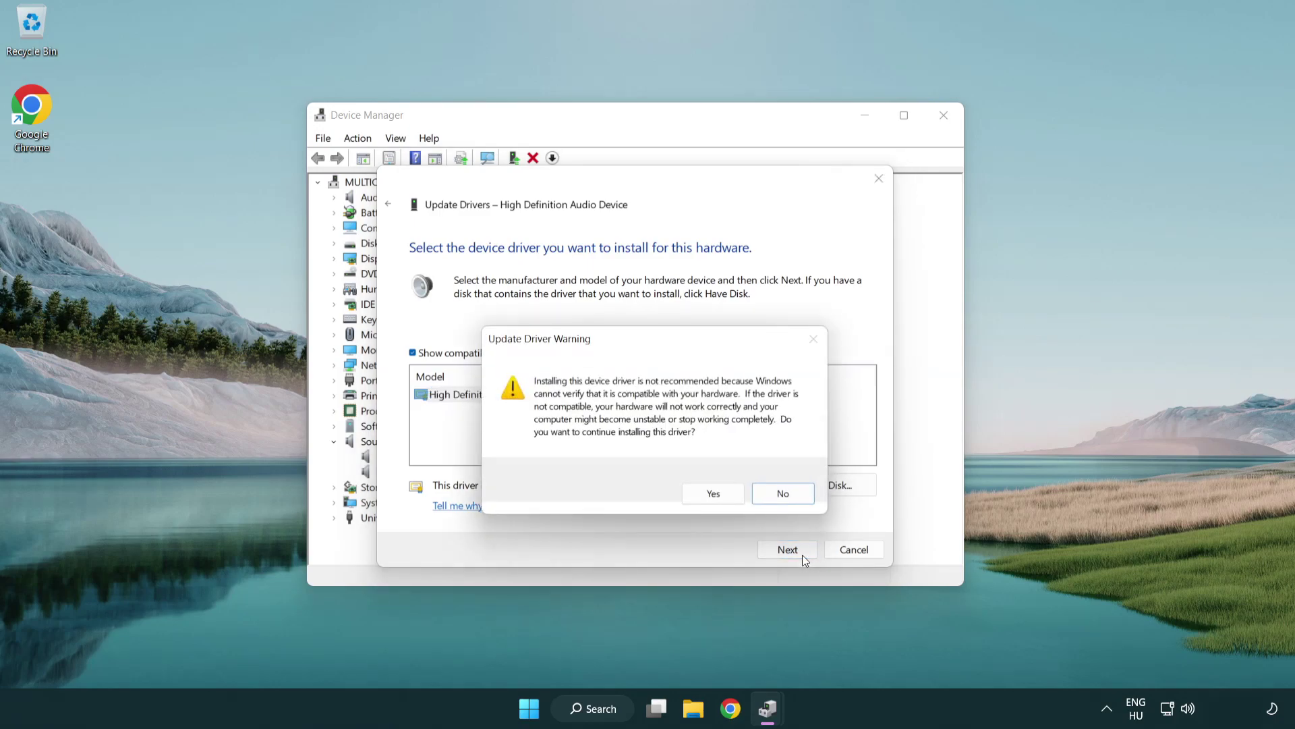
left_click(713, 496)
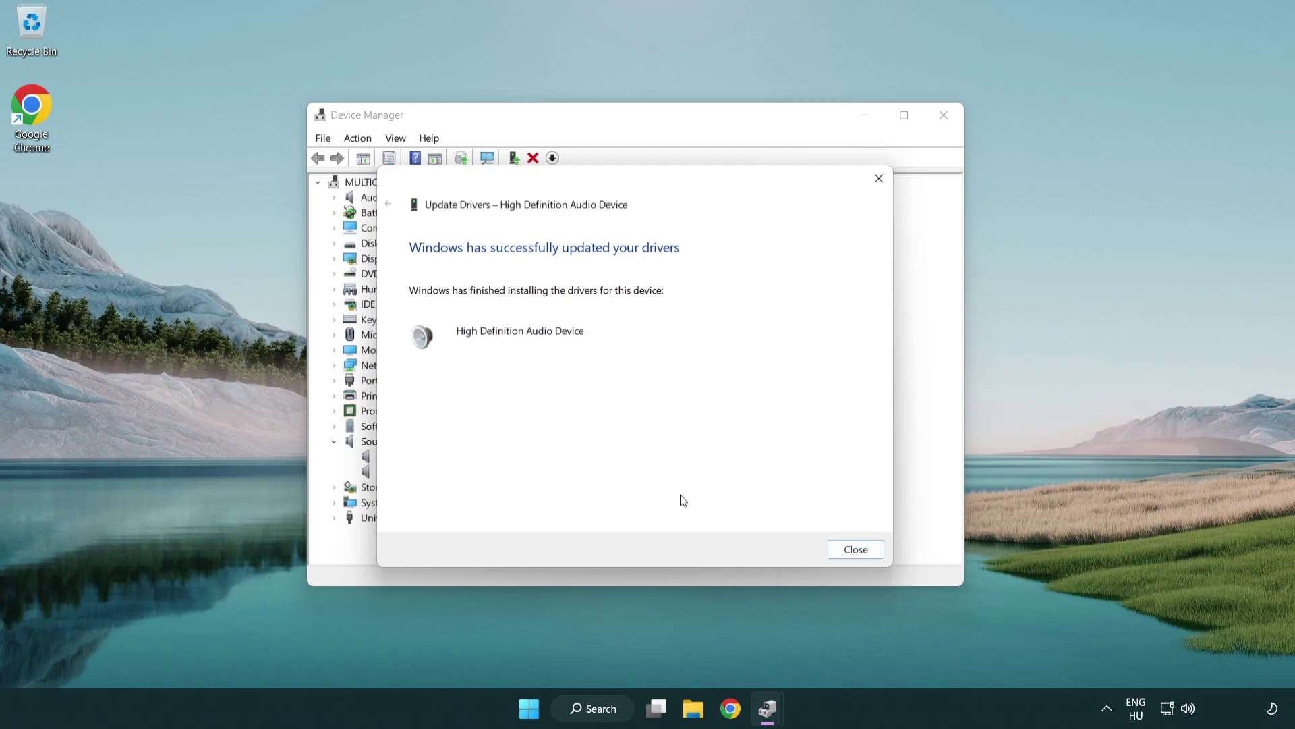
left_click(857, 549)
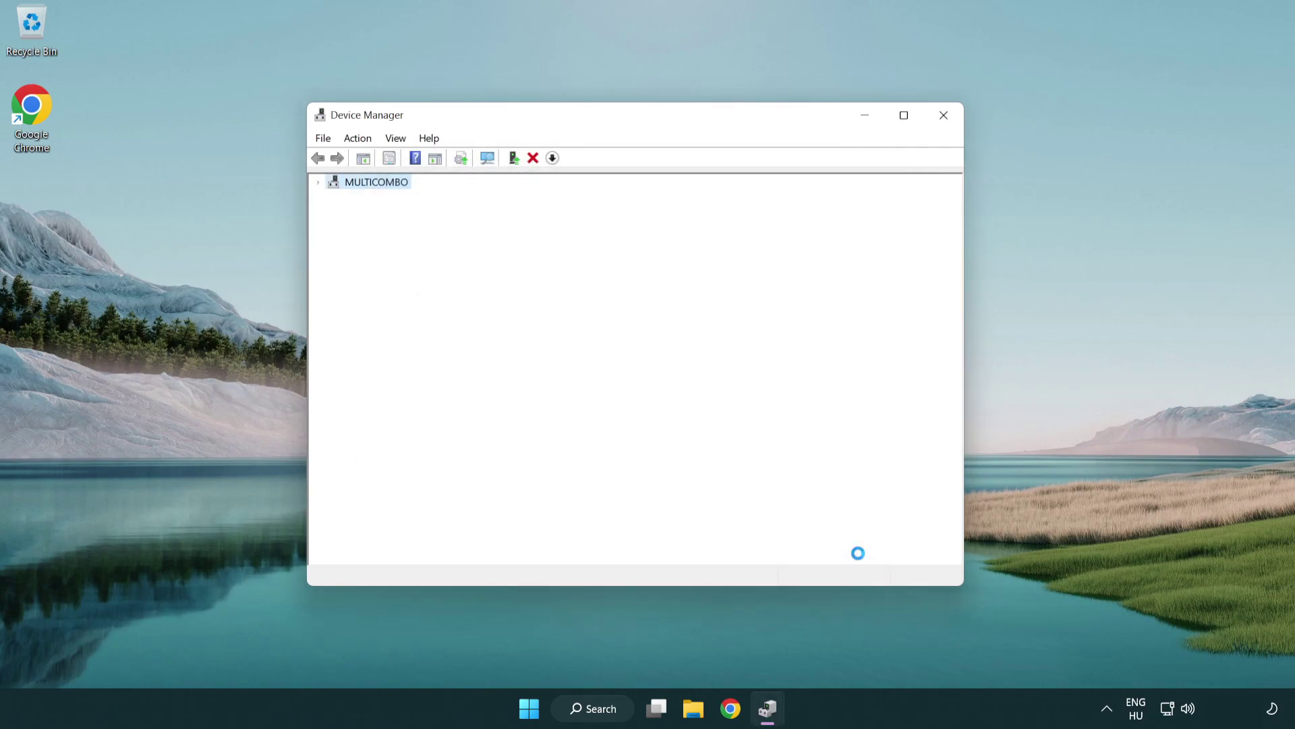
- Close Device Manager and reach the Start menu's power options toward a restart
left_click(943, 115)
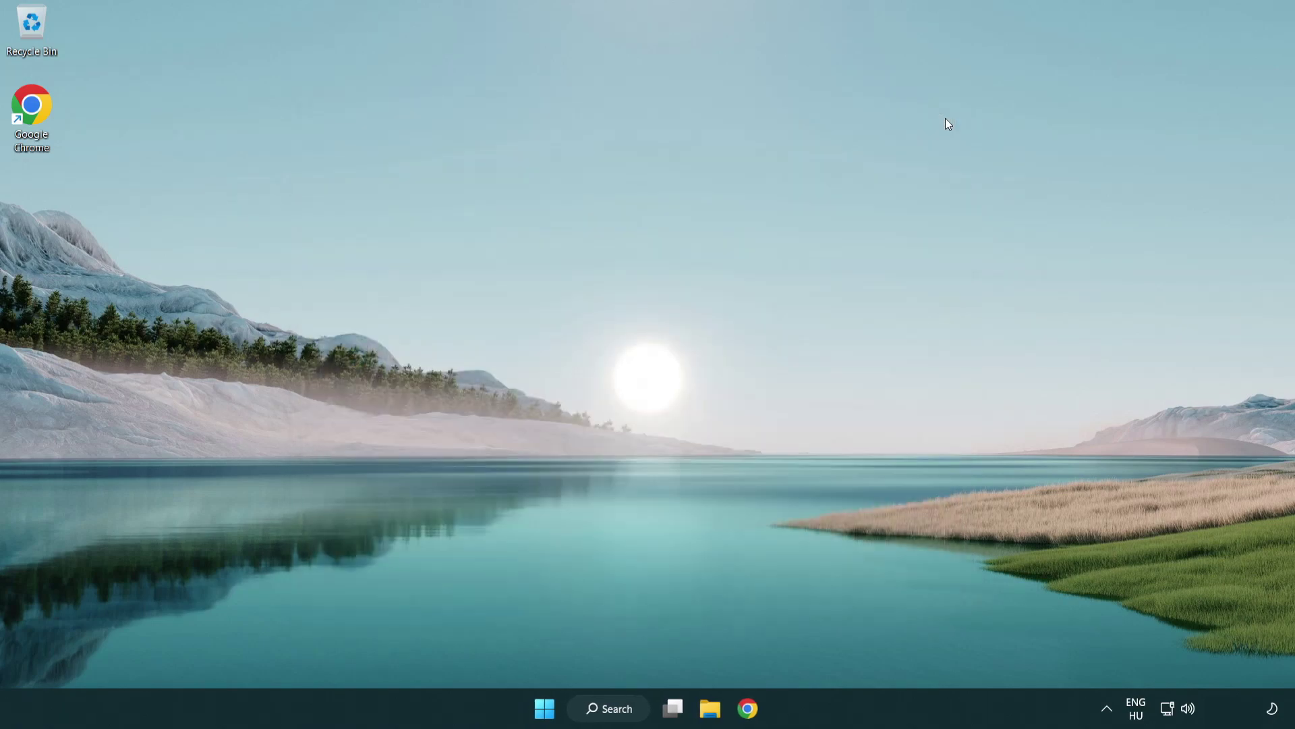
left_click(559, 707)
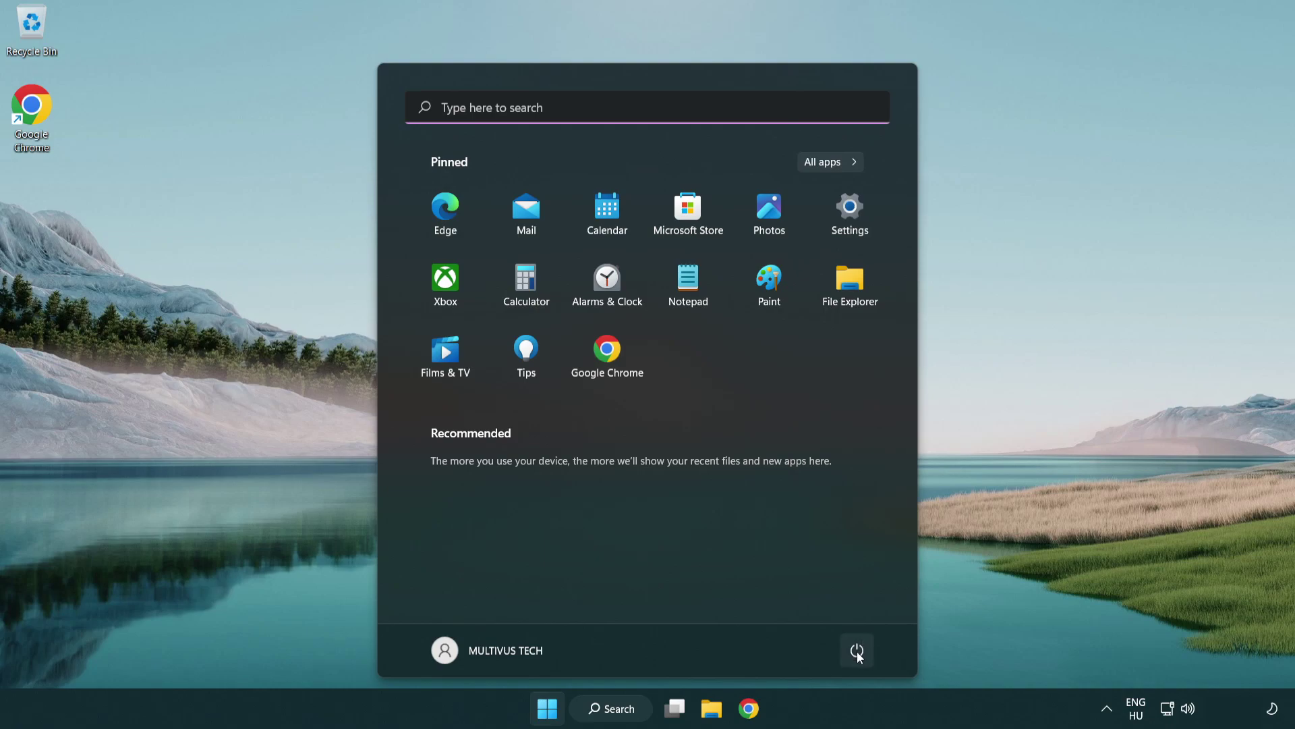
left_click(857, 653)
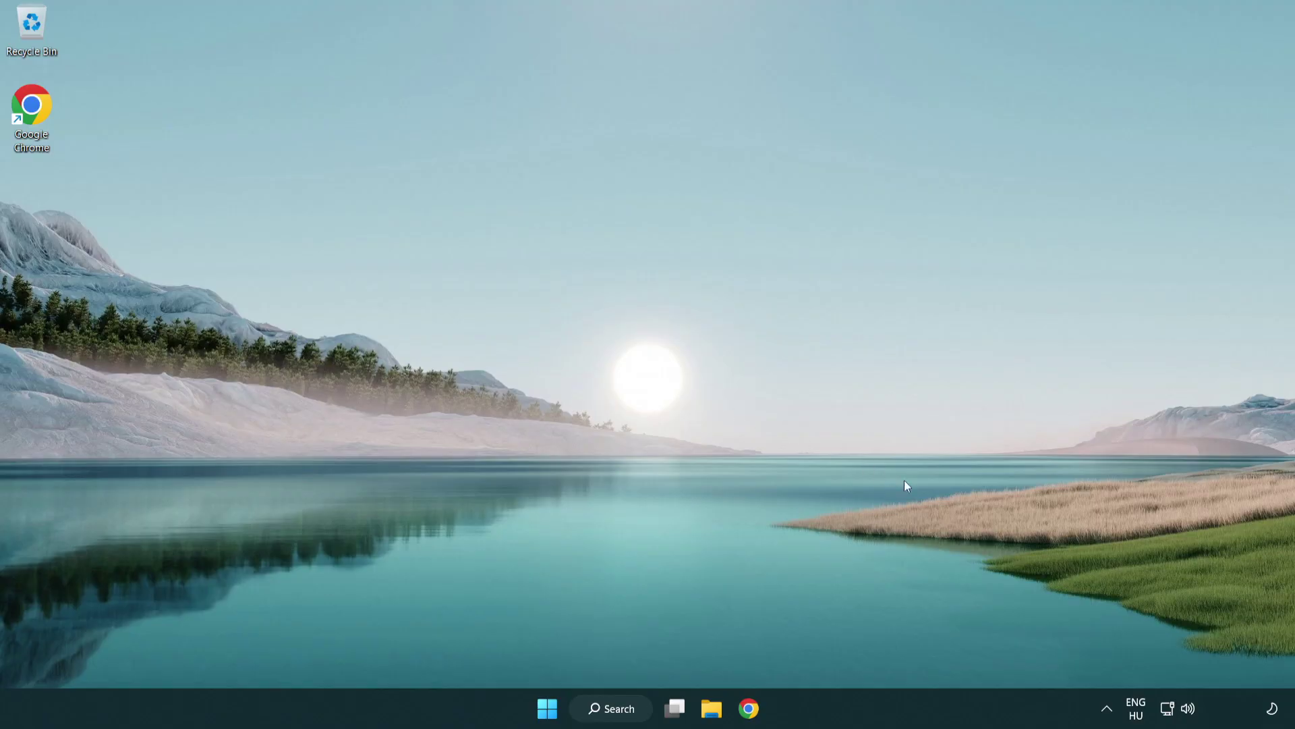
- Launch the Troubleshoot sound problems wizard from the taskbar speaker icon's menu
right_click(1190, 711)
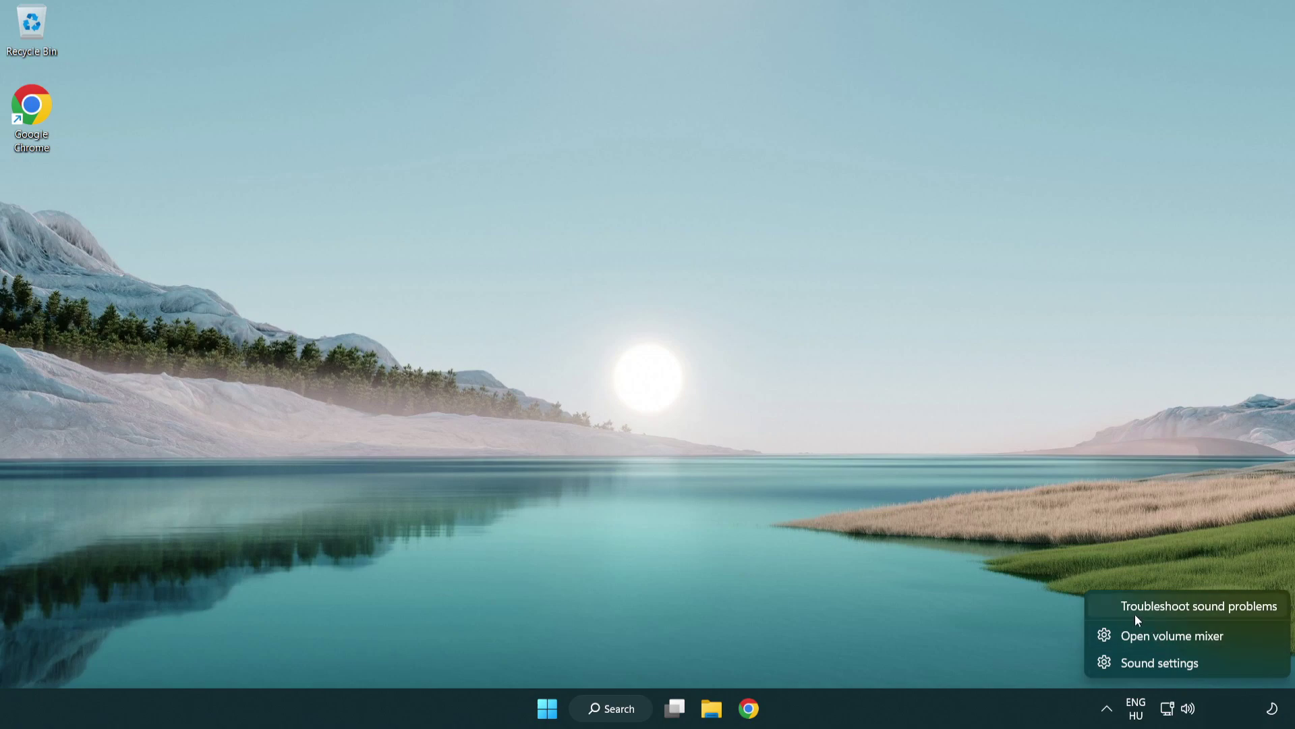
left_click(1181, 609)
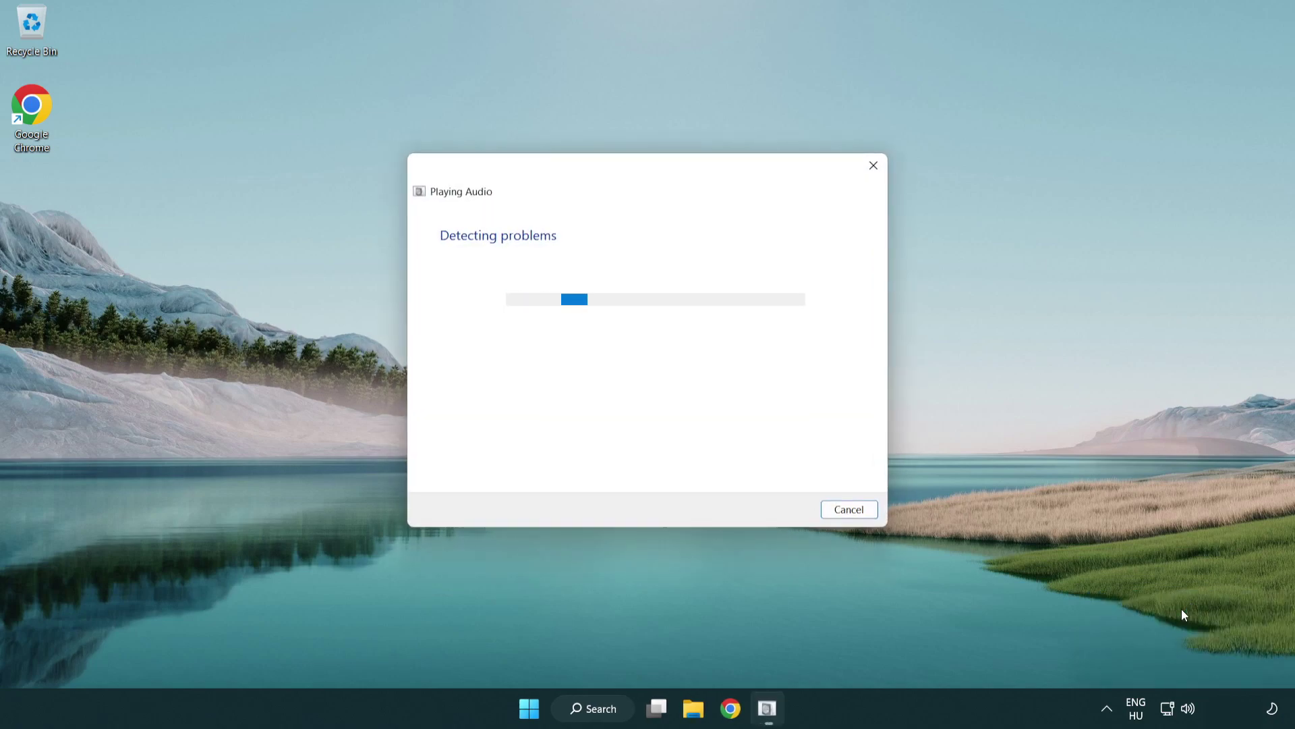